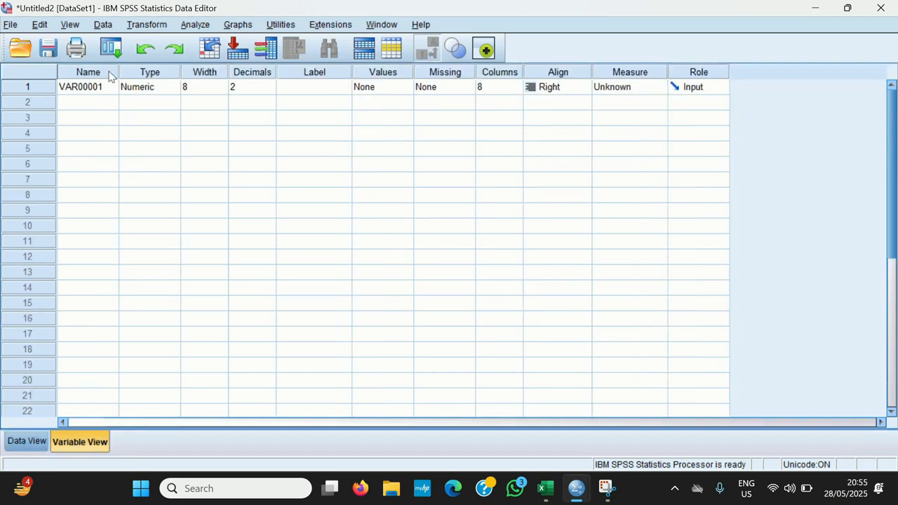
Rename the variable VAR00001 as usiaresponden.
click(109, 72)
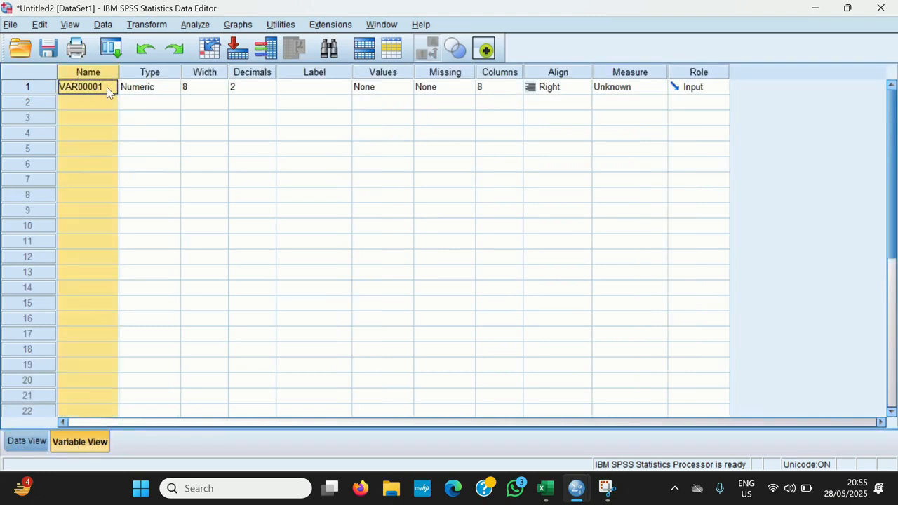
click(100, 90)
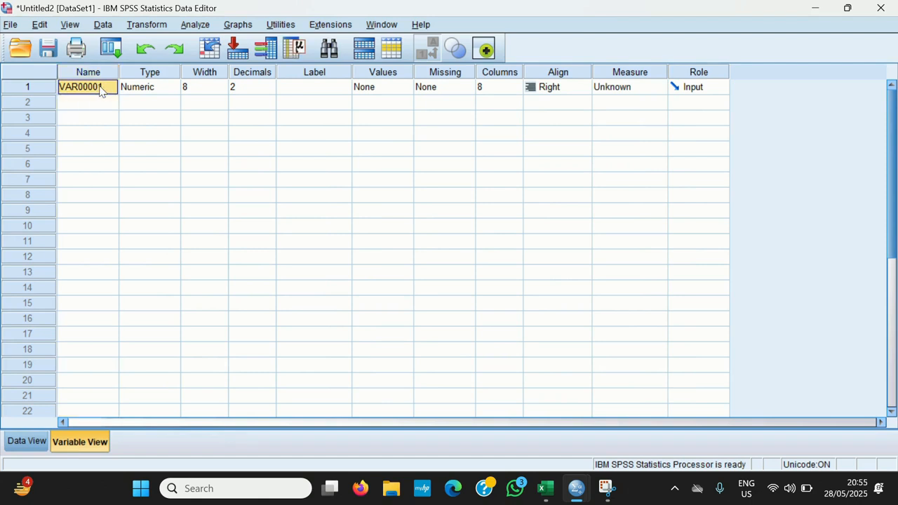
double_click(97, 87)
text(usiaresponden)
click(97, 108)
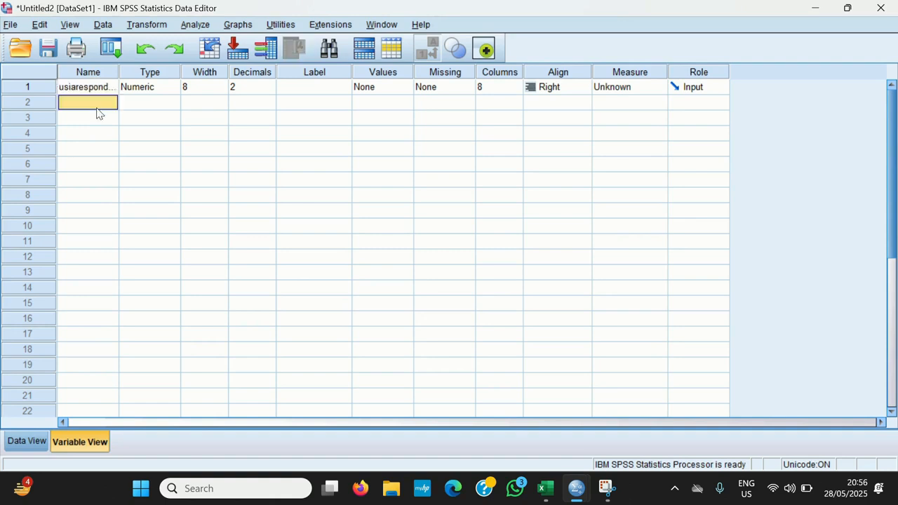
Set the usiaresponden variable's decimals to 0 and return to the data values.
click(271, 90)
click(271, 91)
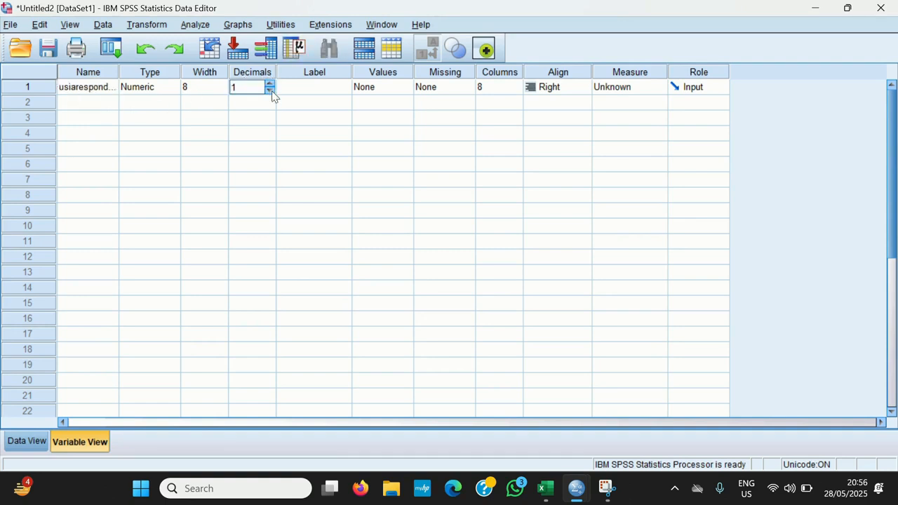
click(270, 91)
click(26, 441)
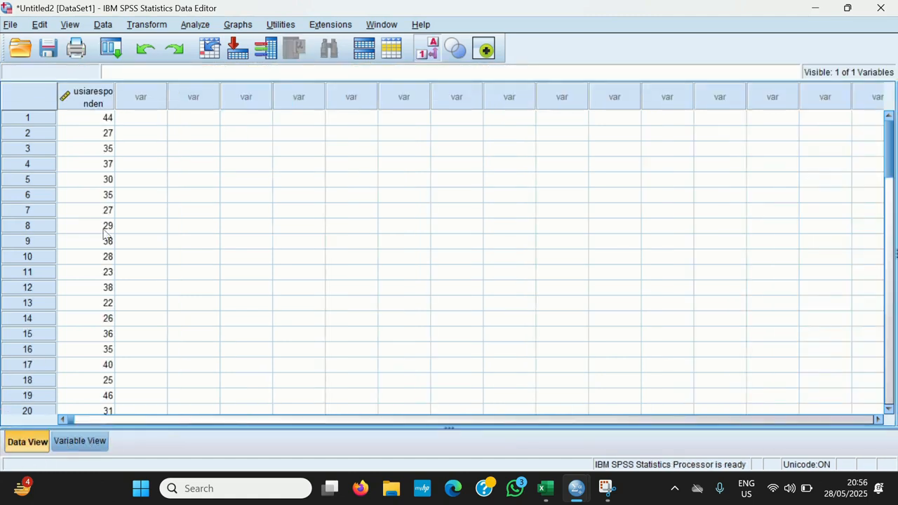
Start an Explore analysis with usiaresponden as the dependent variable.
click(195, 24)
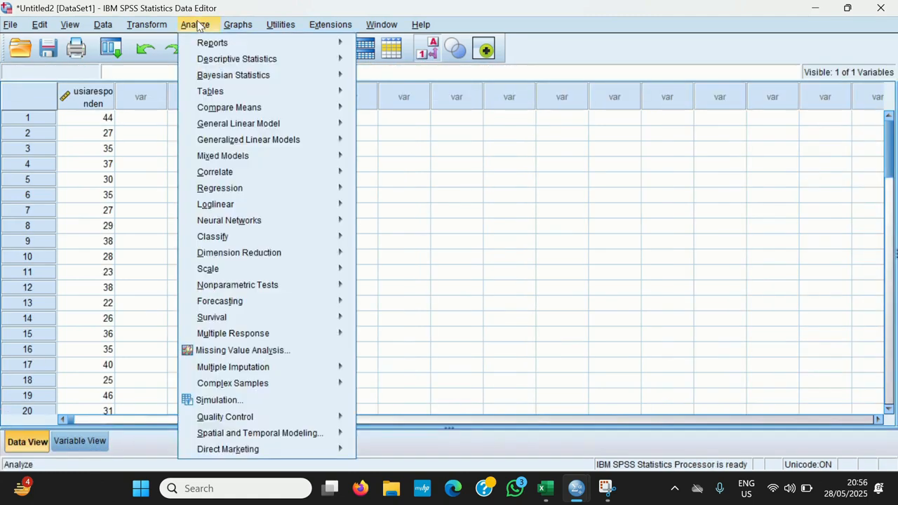
mouse_move(221, 62)
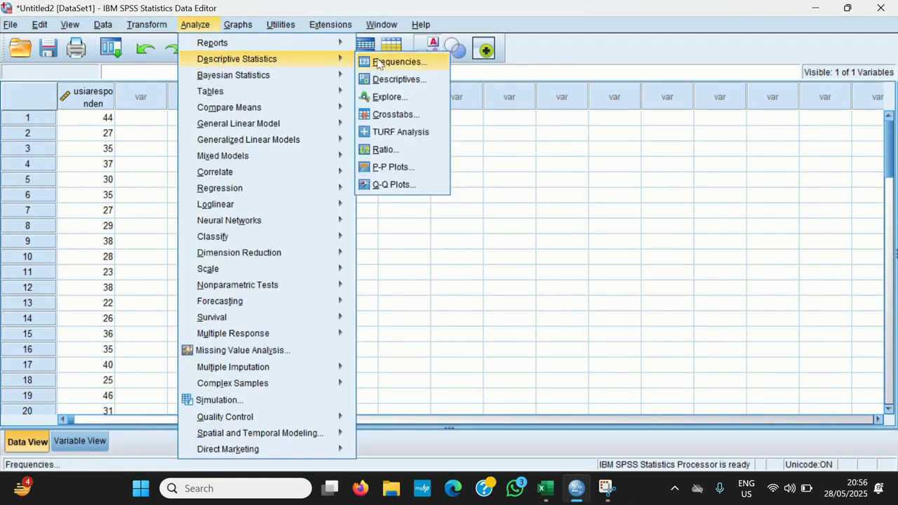
click(389, 98)
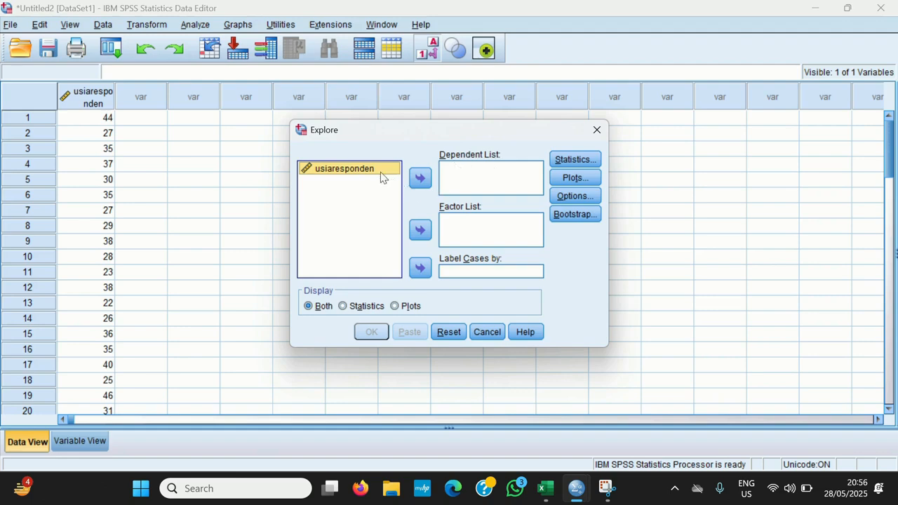
click(419, 176)
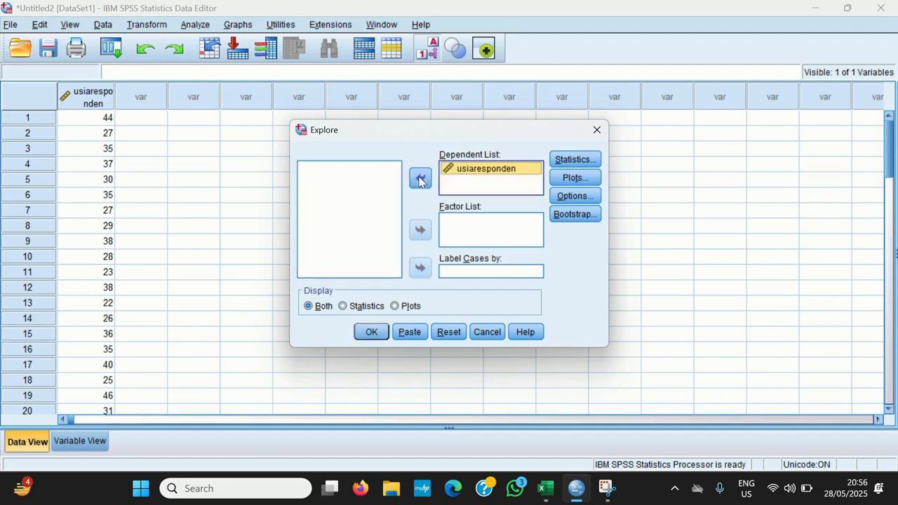
Replace the stem-and-leaf plot with a histogram, enable normality plots with tests, and run the Explore analysis.
click(575, 178)
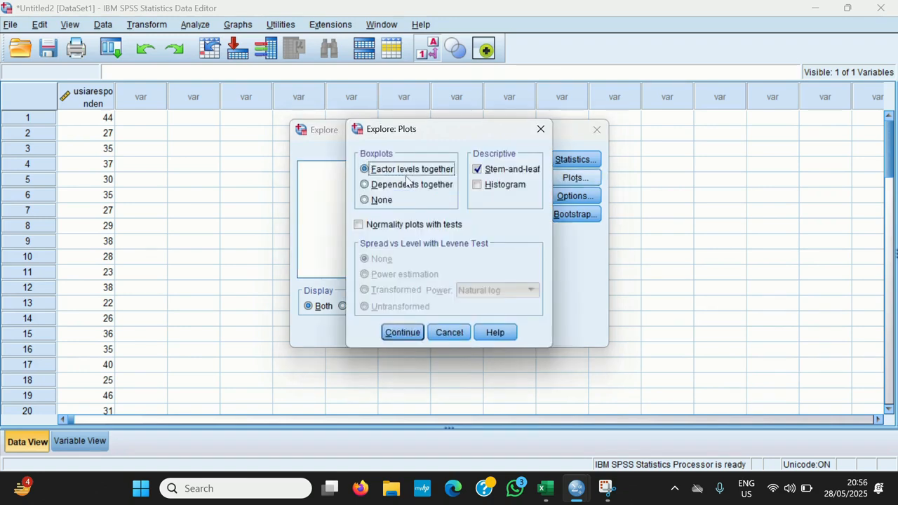
click(477, 169)
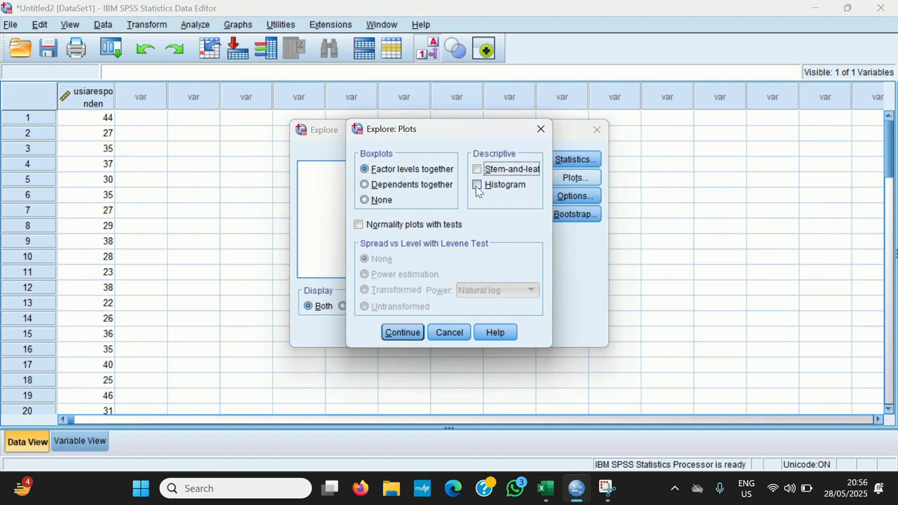
click(477, 185)
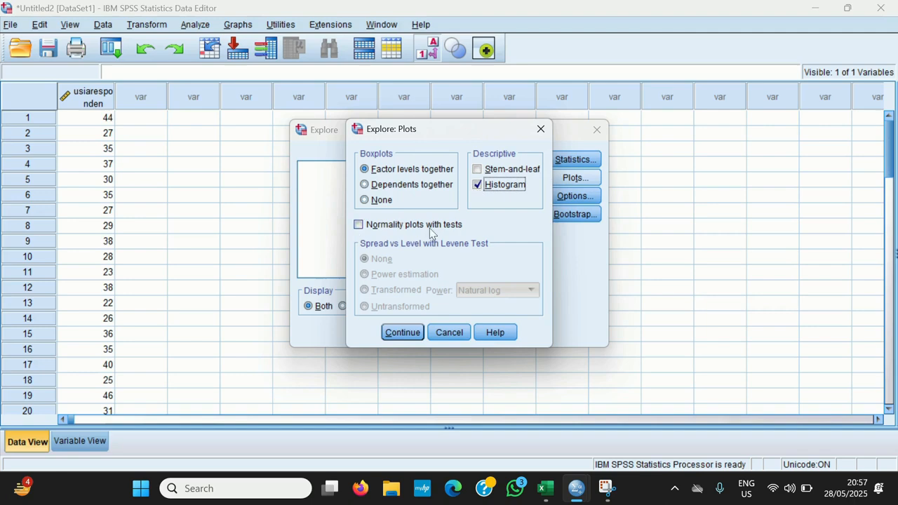
click(358, 225)
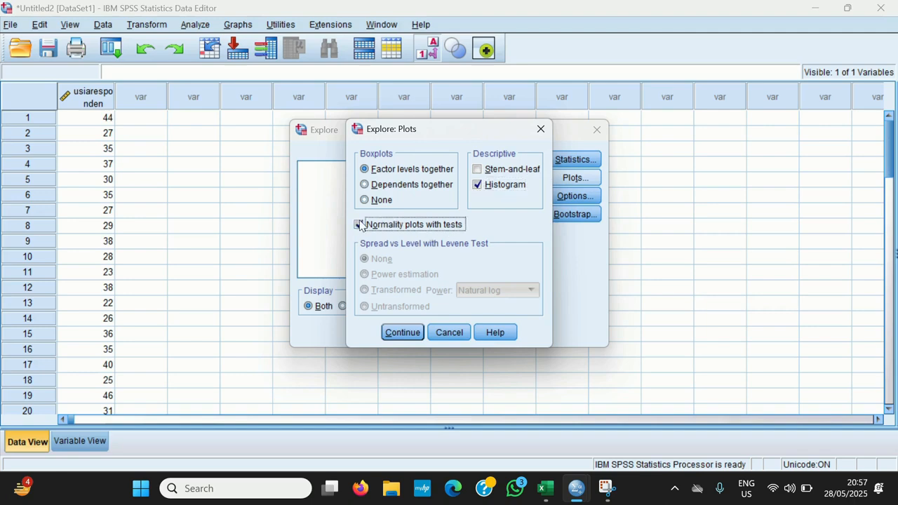
click(398, 333)
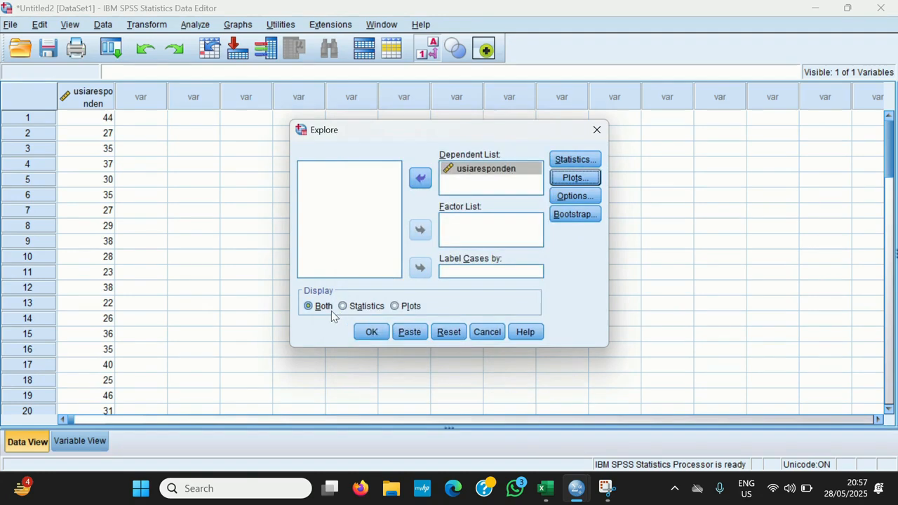
click(371, 333)
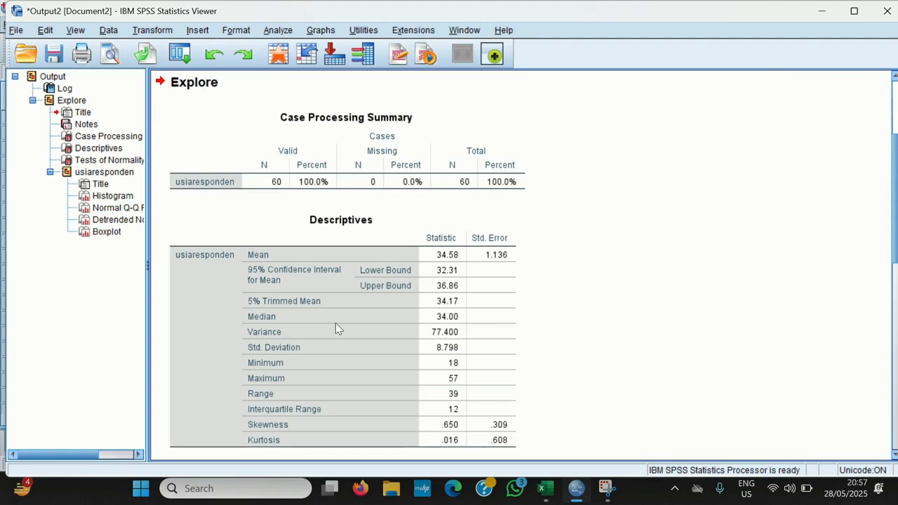
Examine the Descriptives and Tests of Normality tables for usiaresponden in the Explore output.
click(335, 327)
scroll(335, 324, down, 3)
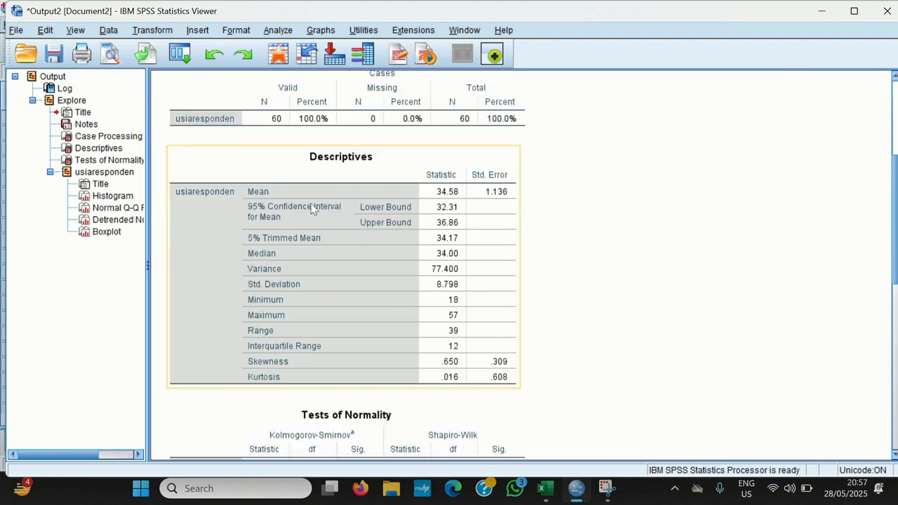
click(537, 217)
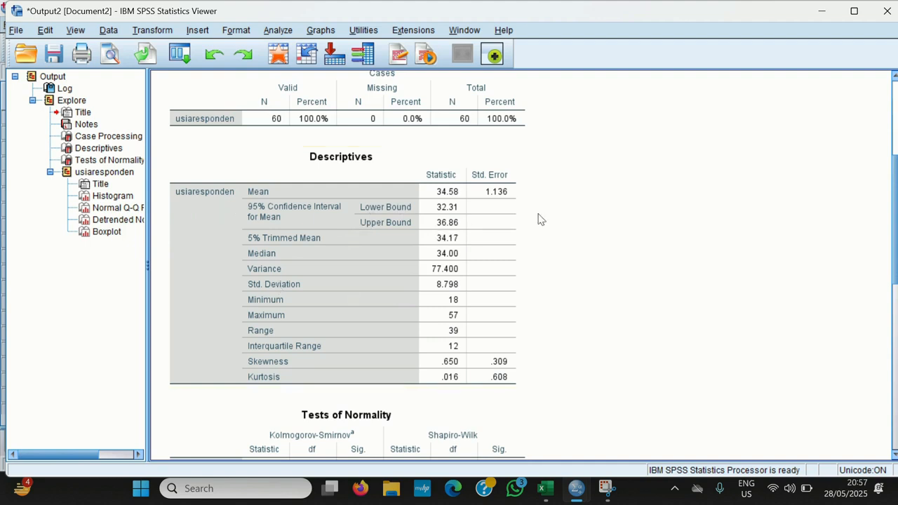
scroll(550, 219, down, 6)
click(320, 309)
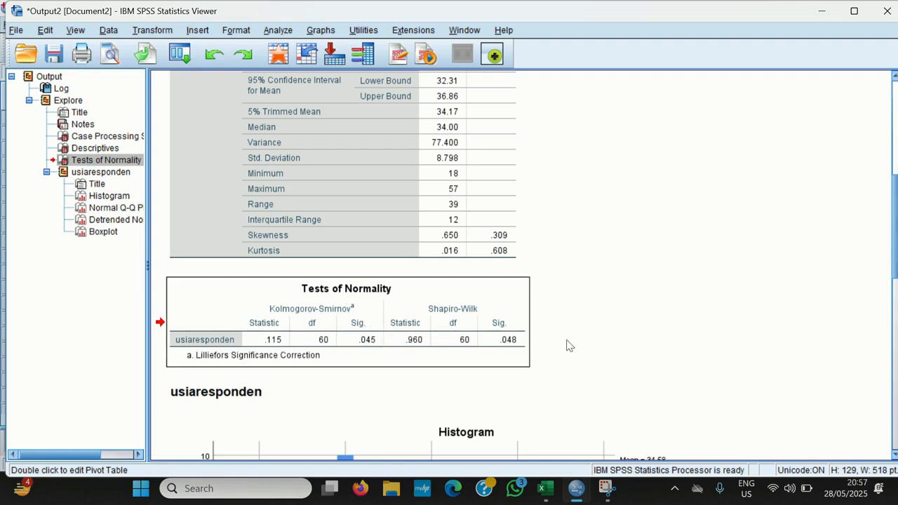
scroll(570, 346, down, 2)
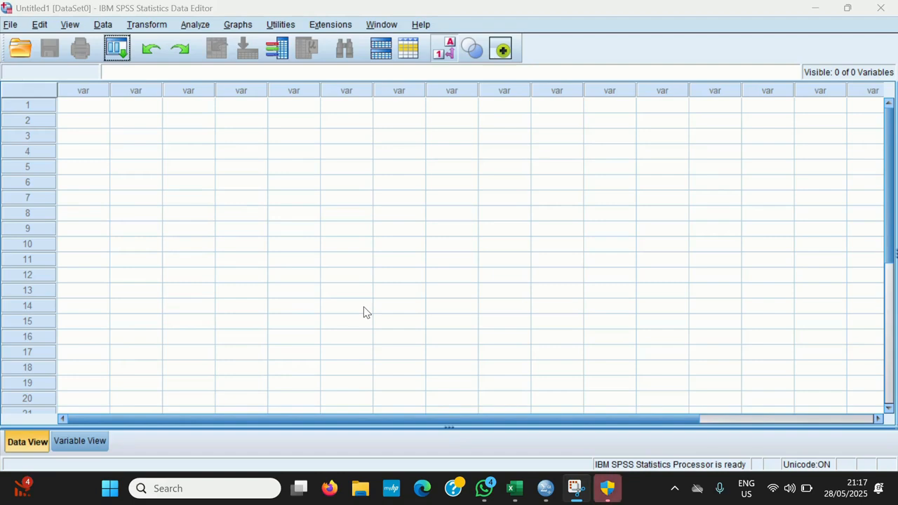
Switch to the Excel workbook and copy the pengetahuan and keterampilan scores in A2:B36 of Sheet1.
mouse_move(515, 490)
click(531, 460)
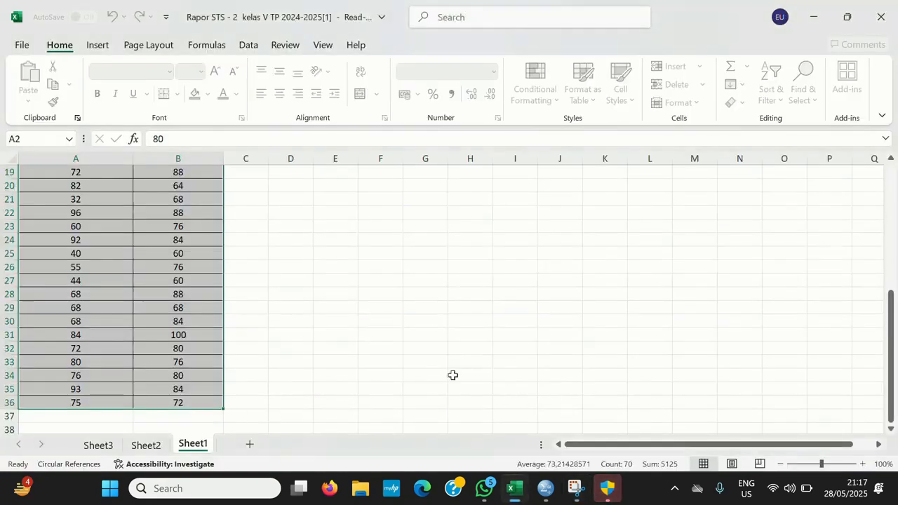
click(199, 245)
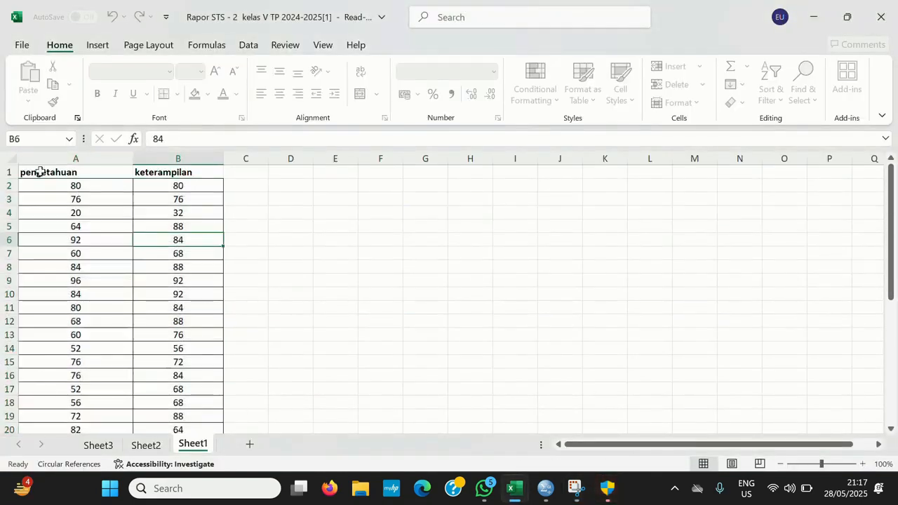
drag(94, 184, 176, 386)
right_click(171, 384)
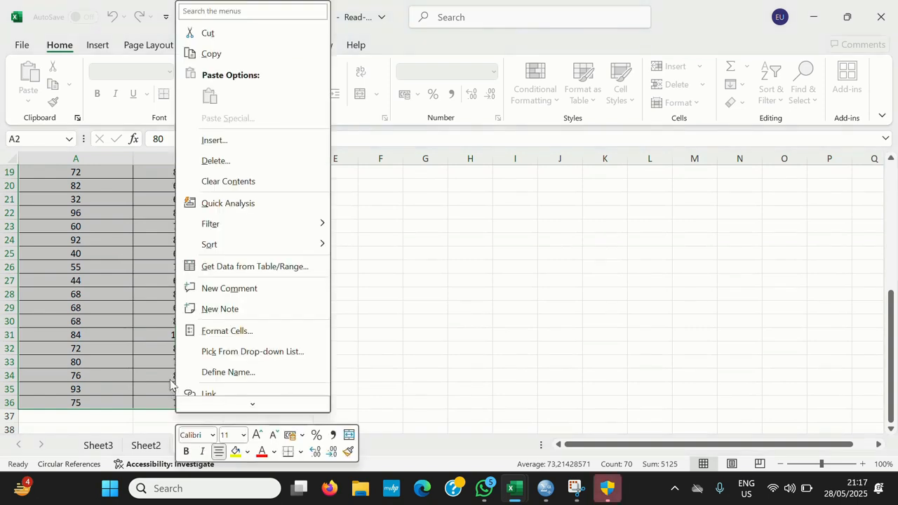
click(211, 53)
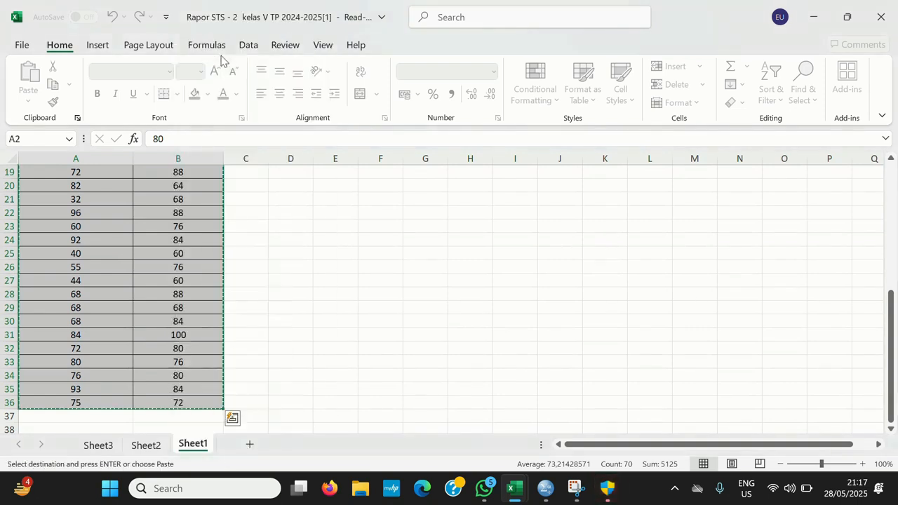
Switch to the empty SPSS dataset and paste the copied scores starting at row 1 of the first column.
click(547, 489)
click(95, 104)
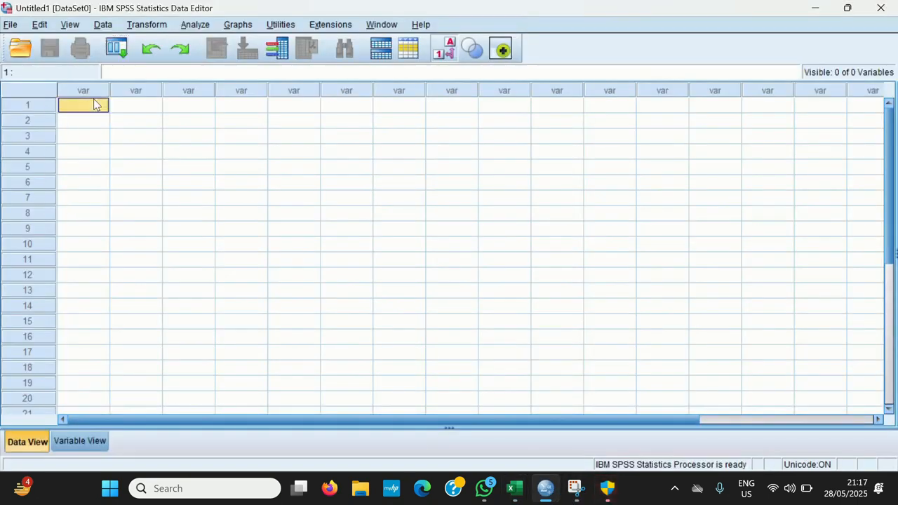
right_click(90, 106)
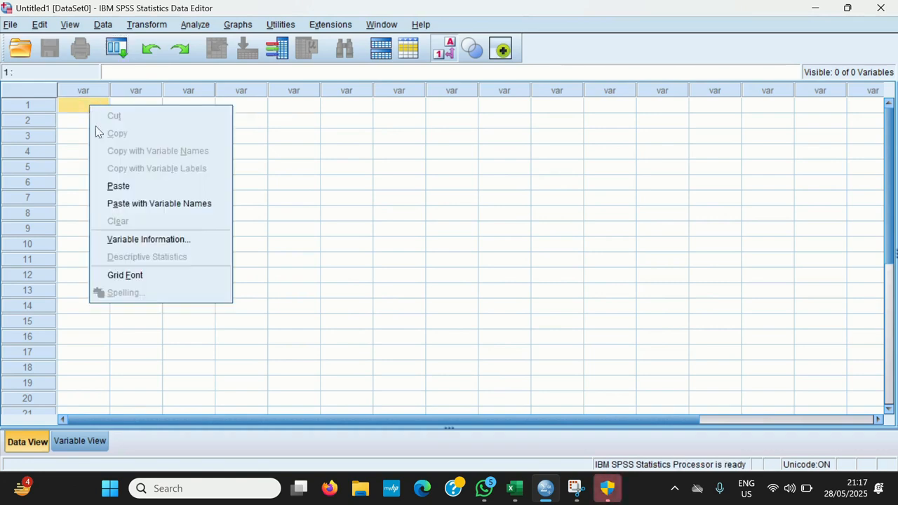
click(118, 186)
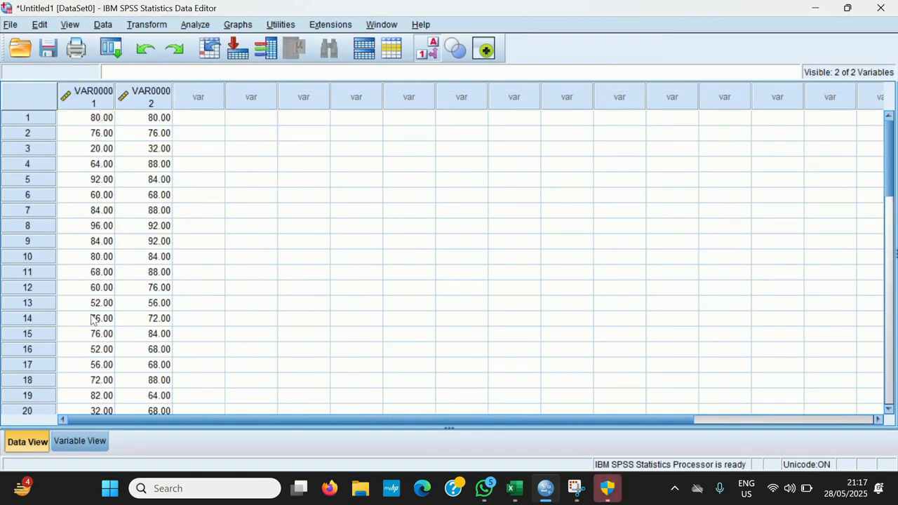
Rename the first variable, VAR00001, as pengetahuan.
click(79, 441)
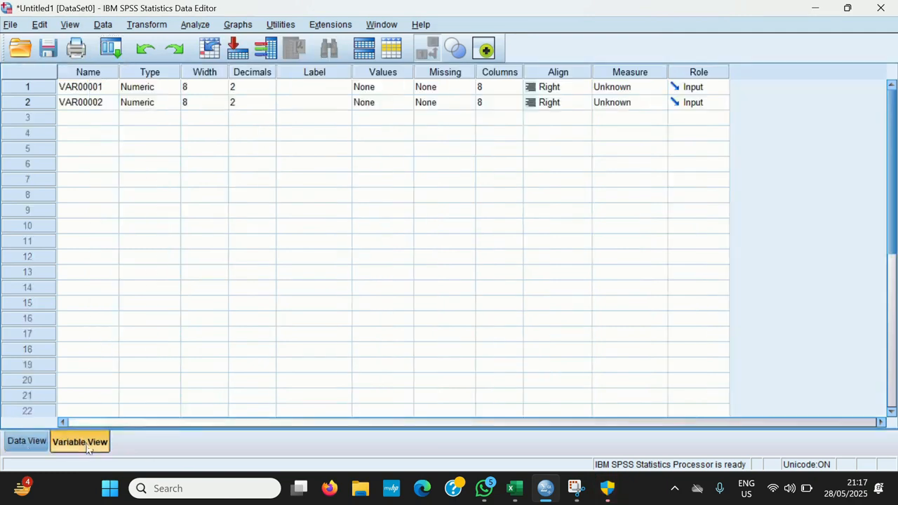
click(79, 90)
text(pen)
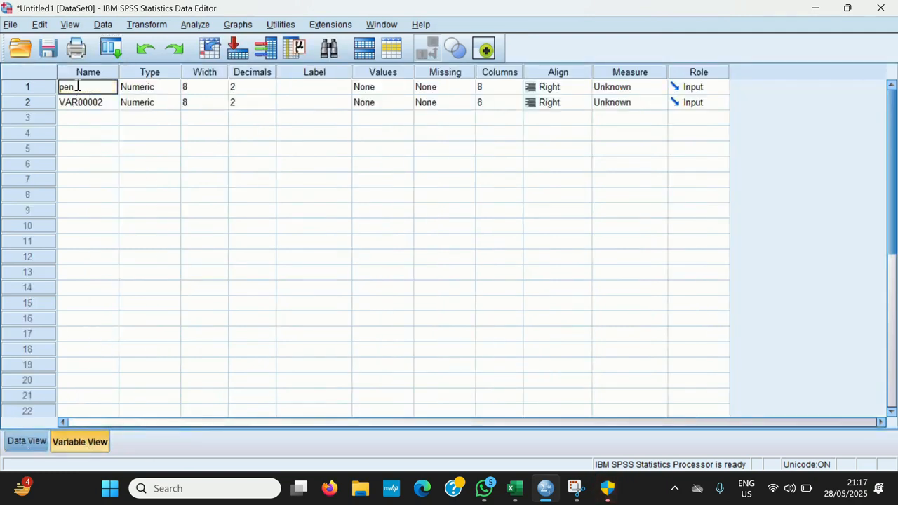
text(getahuan)
key(Return)
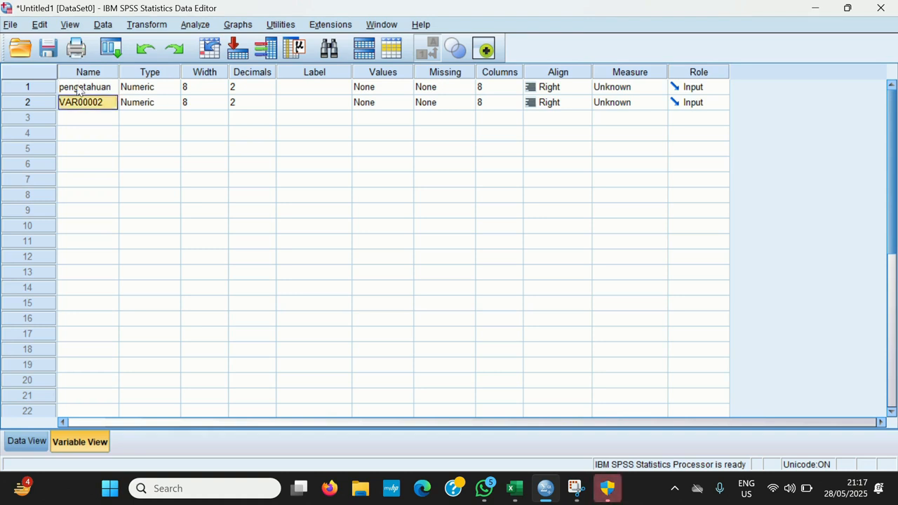
Rename the second variable, VAR00002, as keterampilan.
text(keteam)
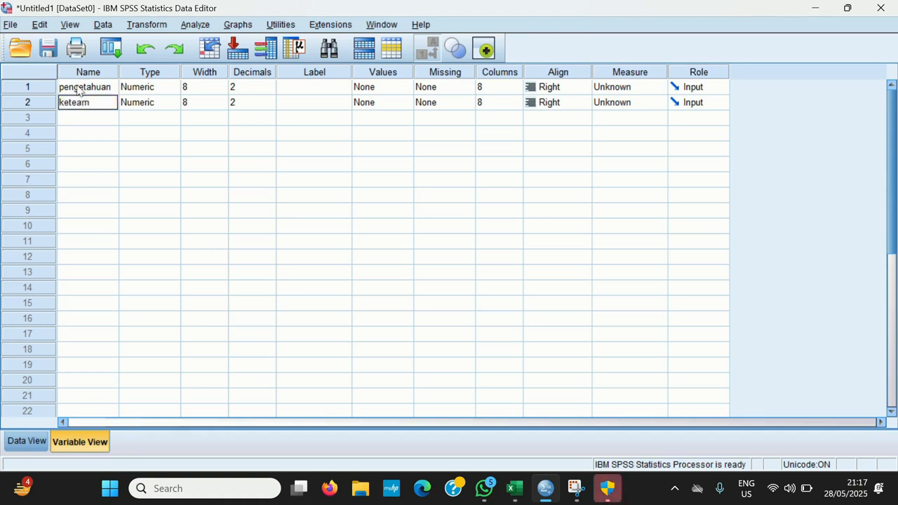
key(BackSpace)
key(BackSpace)
text(rampilan)
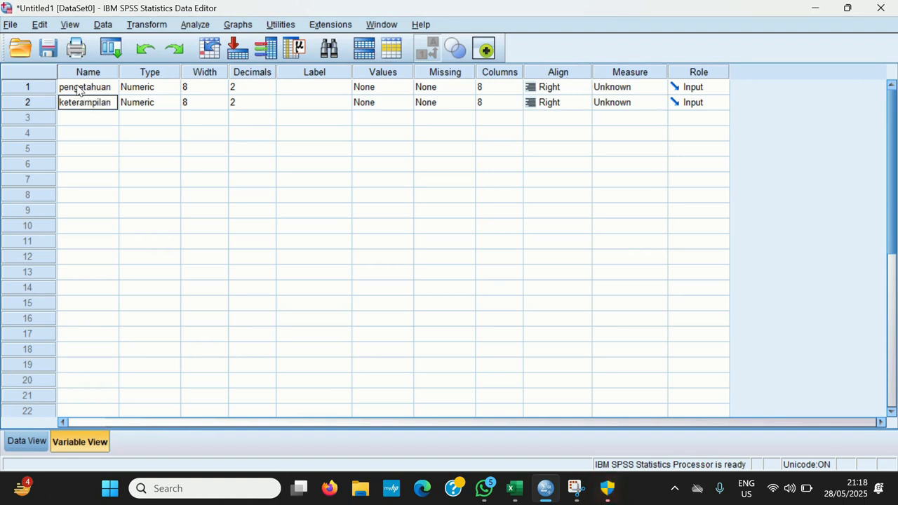
Set the decimals of both pengetahuan and keterampilan to 0 and return to the data values.
double_click(272, 91)
click(271, 106)
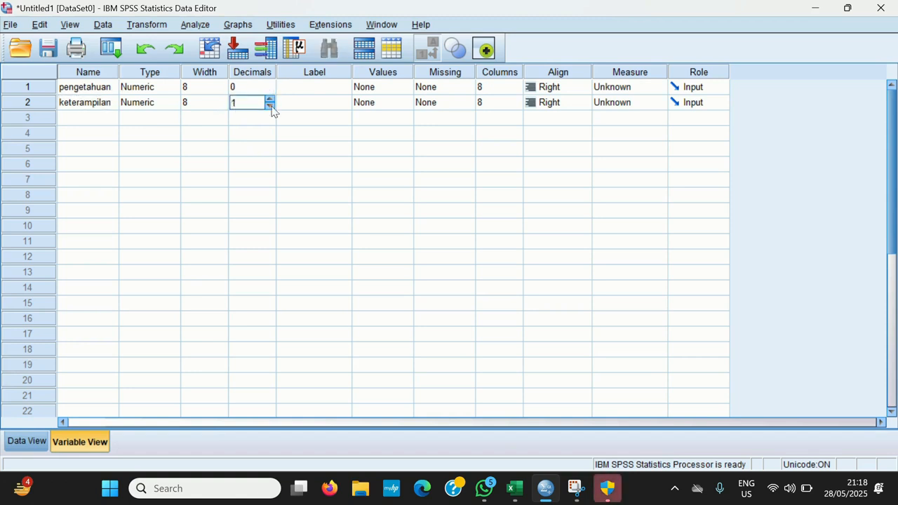
click(271, 106)
click(21, 441)
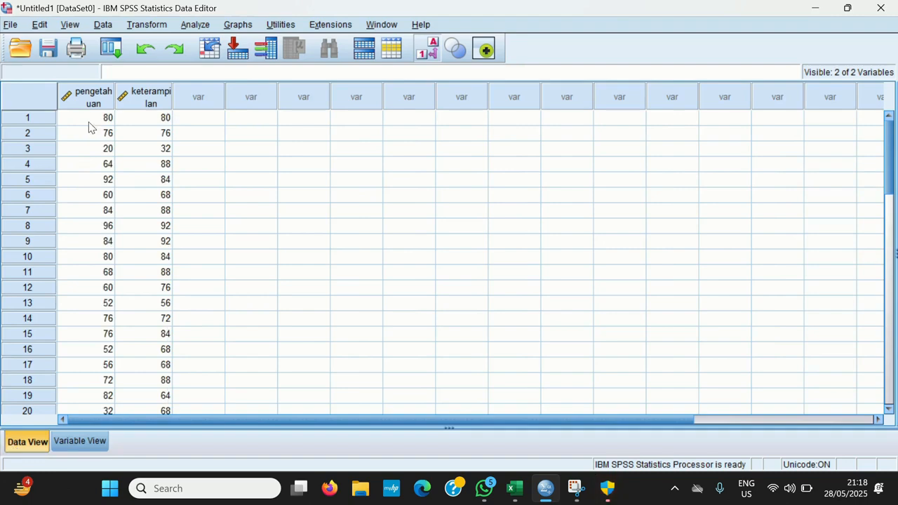
Set up a One-Way ANOVA with pengetahuan as the factor and keterampilan as the dependent variable.
click(197, 25)
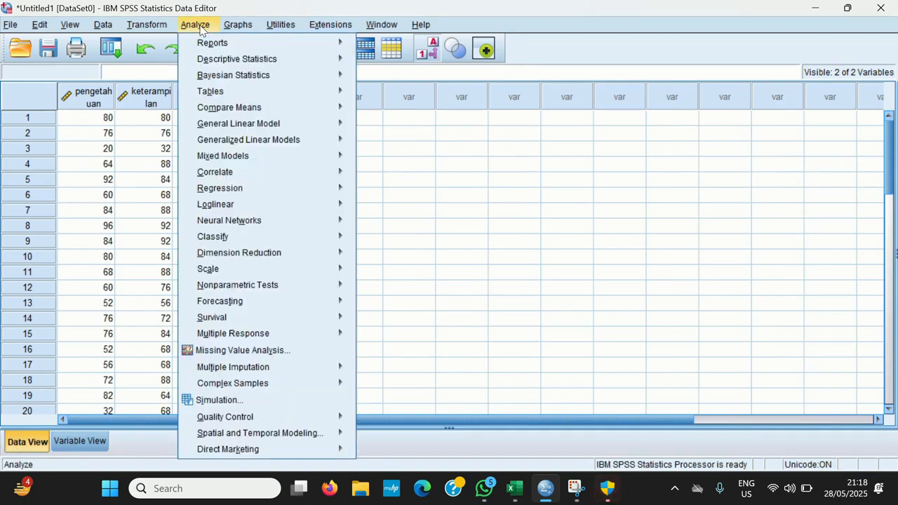
mouse_move(226, 107)
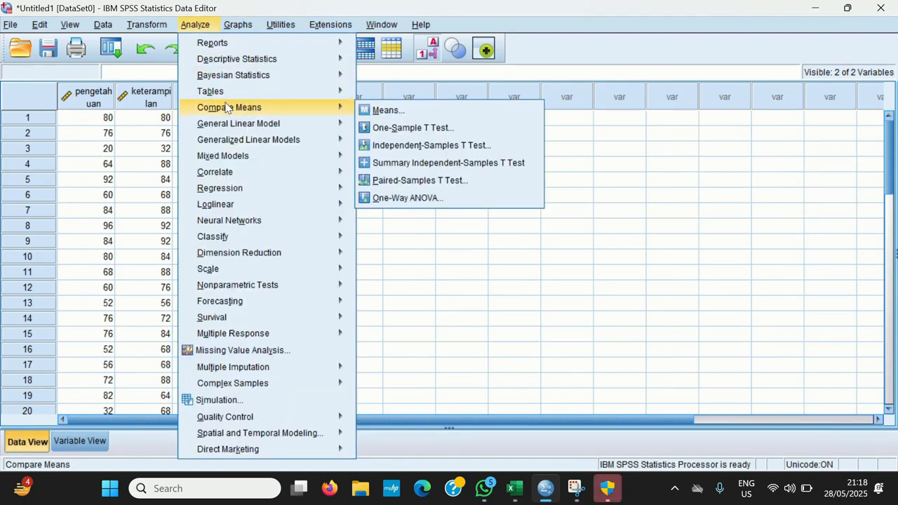
click(397, 198)
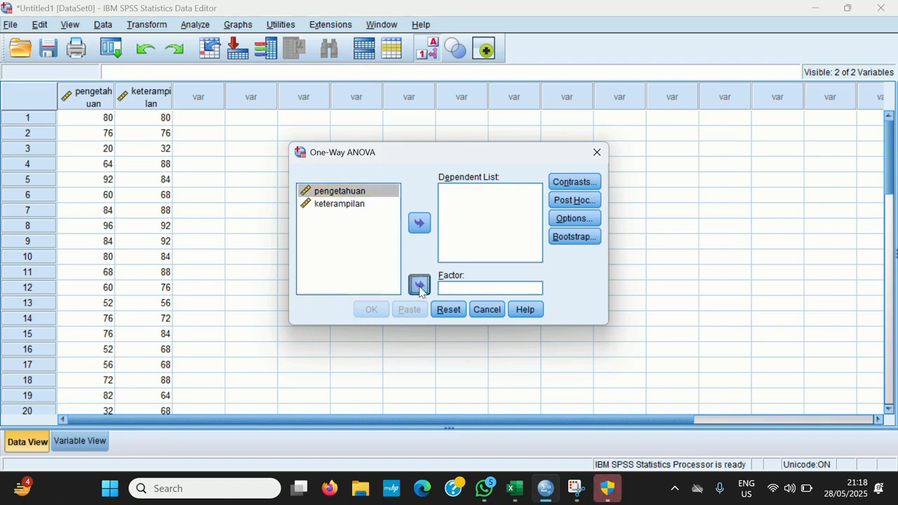
click(419, 284)
click(352, 193)
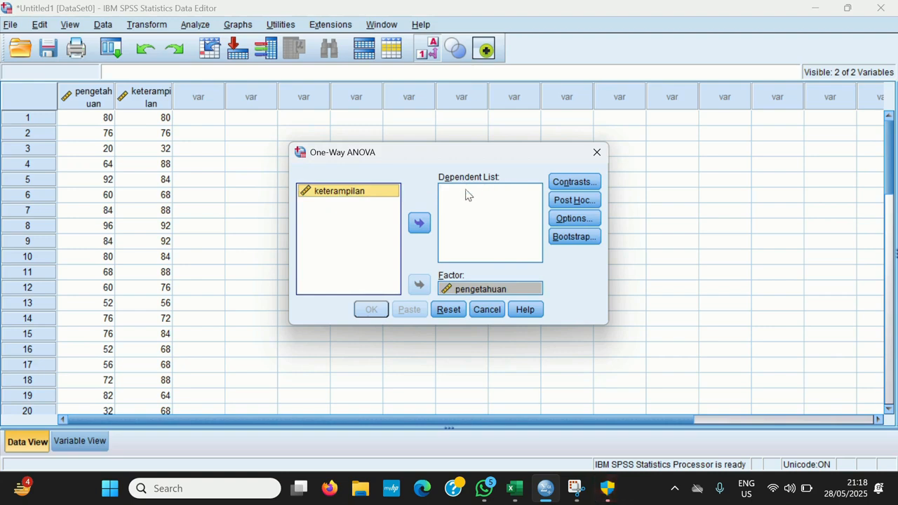
click(418, 230)
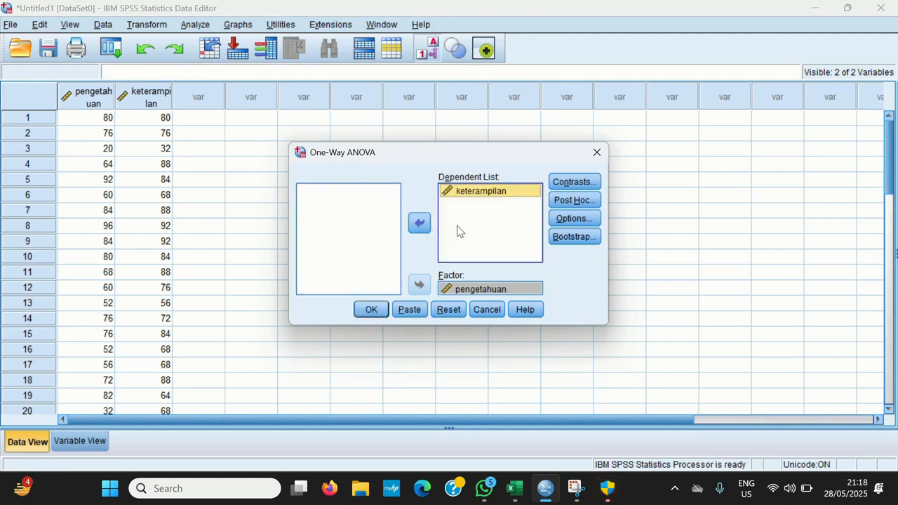
Include the homogeneity of variance test in the One-Way ANOVA options and run the analysis.
click(566, 219)
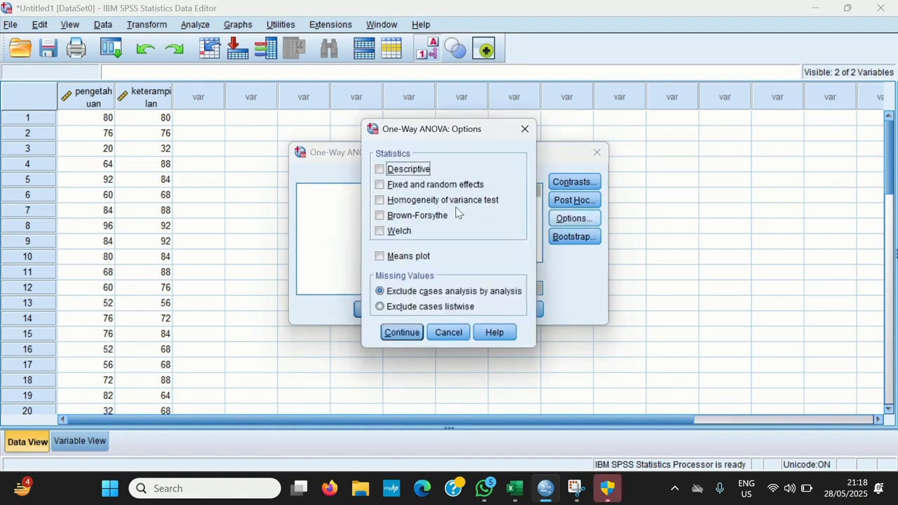
click(379, 201)
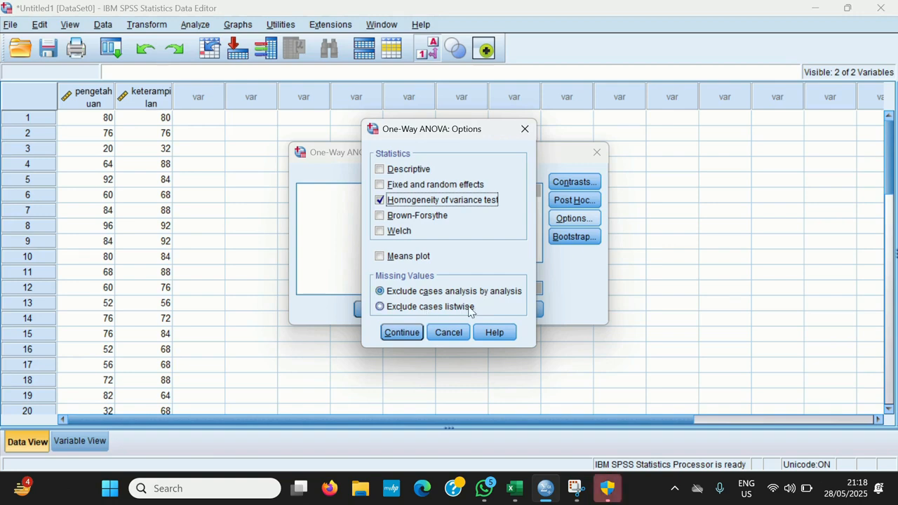
click(403, 333)
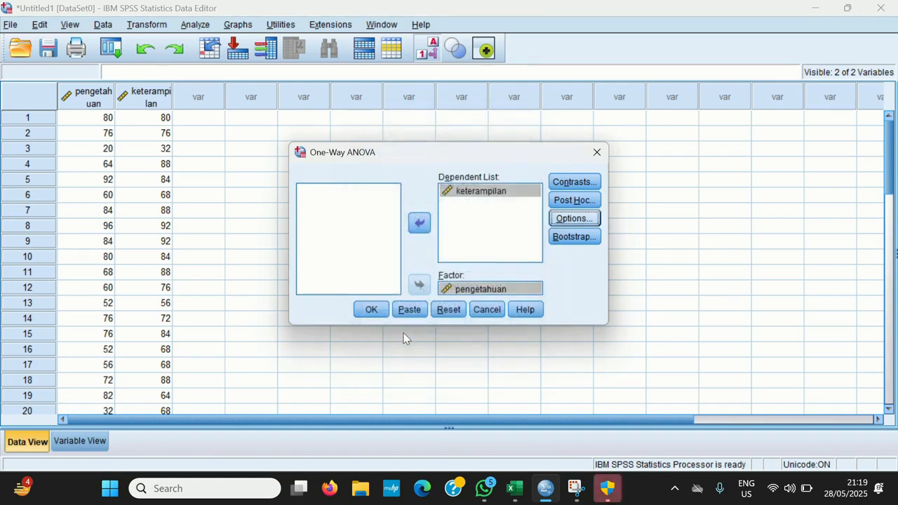
click(372, 310)
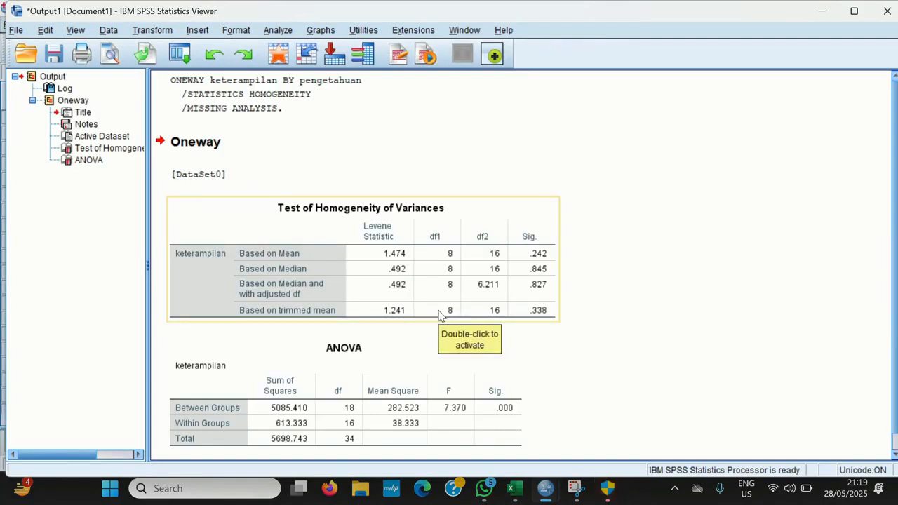
click(306, 299)
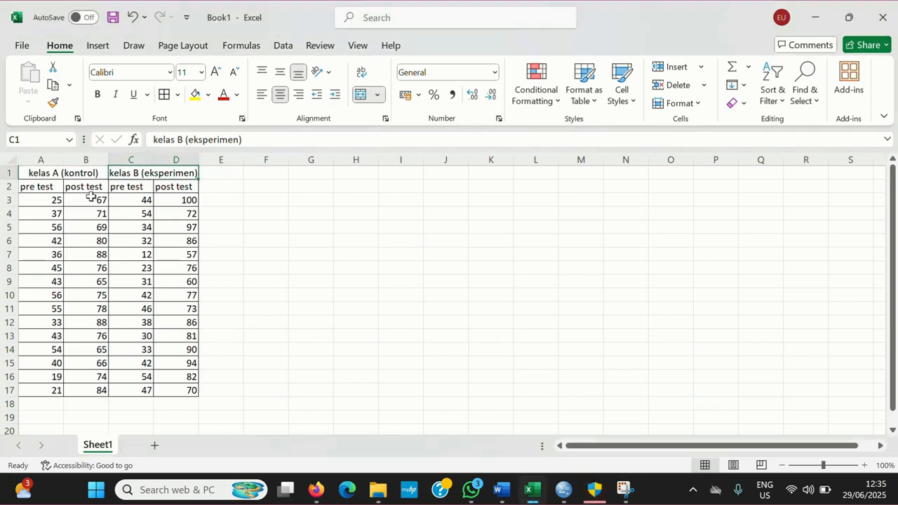
In the Excel workbook, copy the kelas A (kontrol) post test scores B3:B17 into column F starting at F3.
click(91, 199)
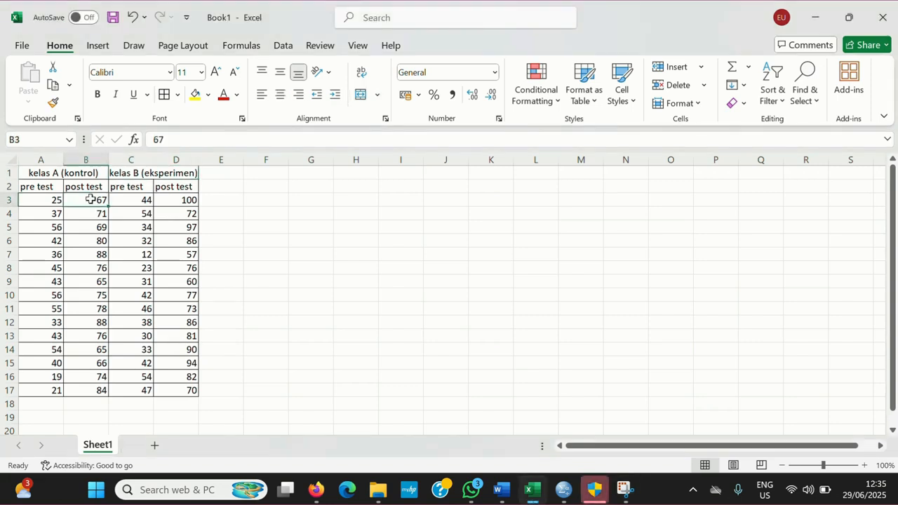
drag(90, 199, 75, 391)
key(ctrl+c)
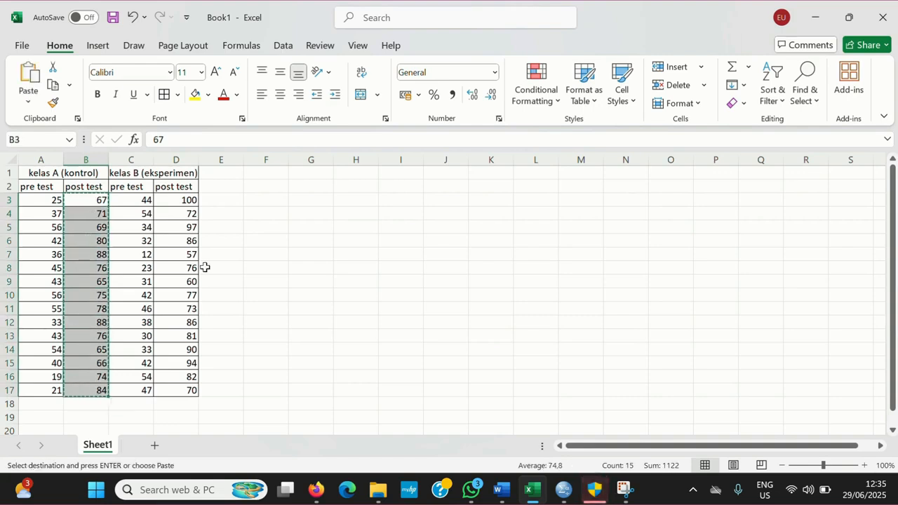
click(281, 198)
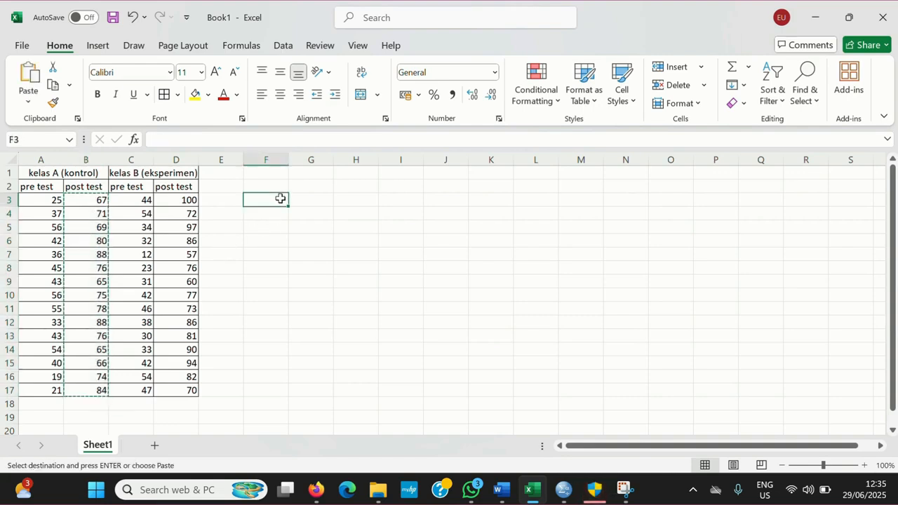
key(ctrl+v)
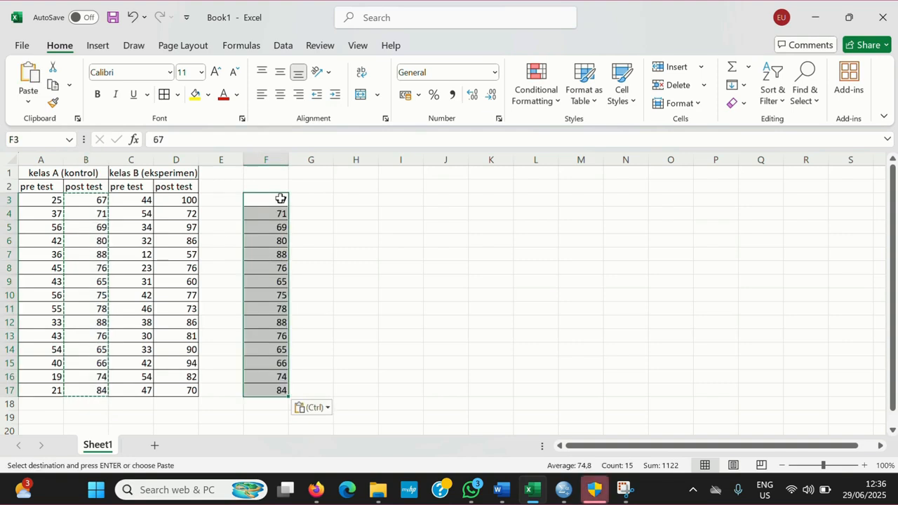
Enter the group code 1 in G3 and fill it down to G17 beside the kelas A scores.
click(315, 200)
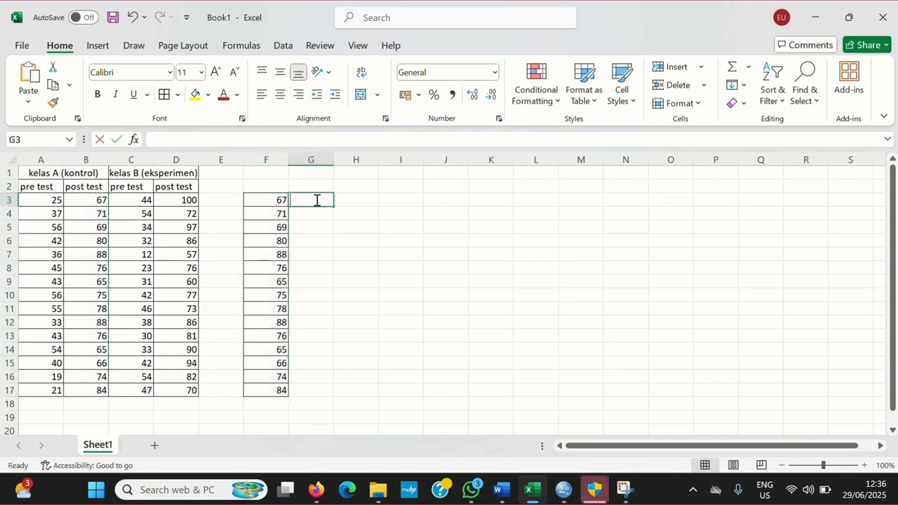
text(1)
key(Return)
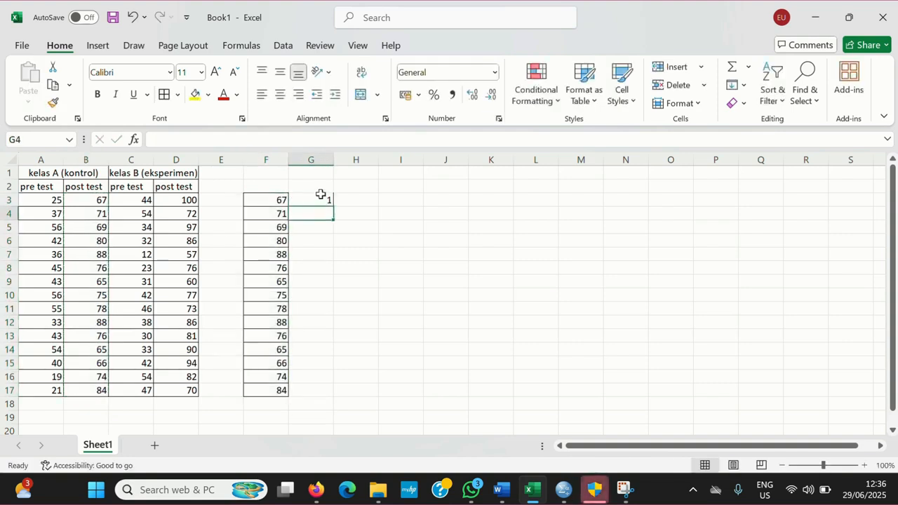
click(318, 200)
drag(333, 205, 338, 395)
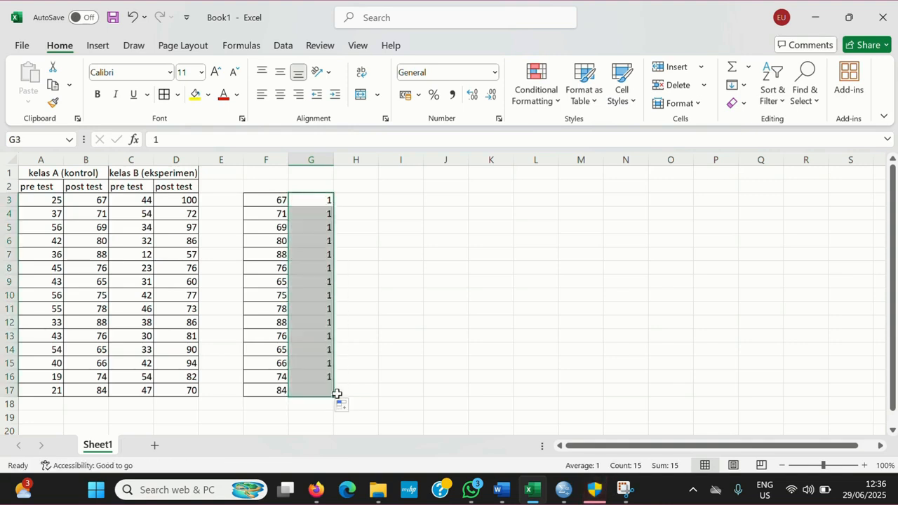
Copy the kelas B (eksperimen) post test scores D3:D17 below the kelas A scores, starting at F18.
drag(192, 201, 186, 388)
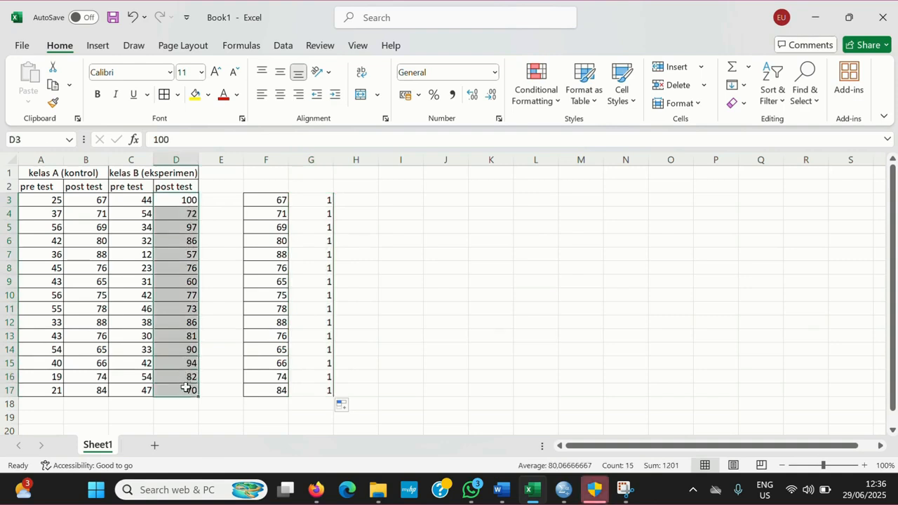
key(ctrl+c)
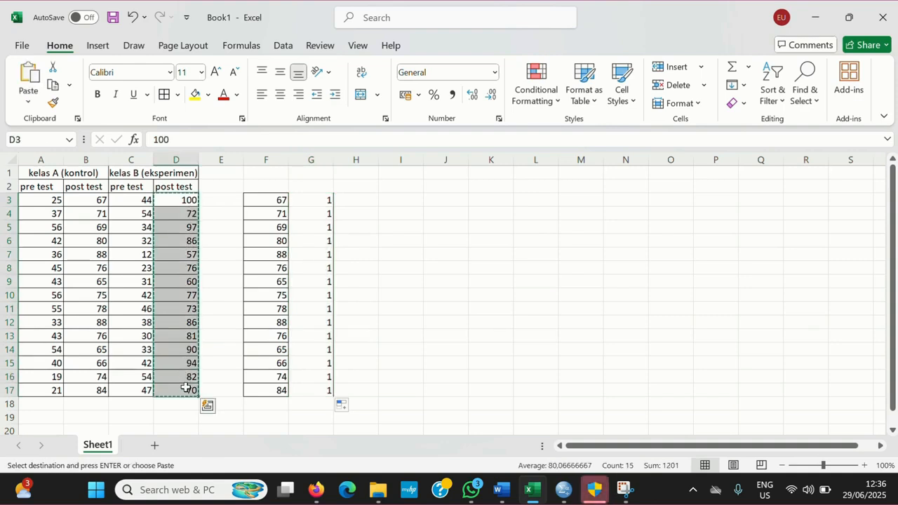
scroll(331, 329, down, 3)
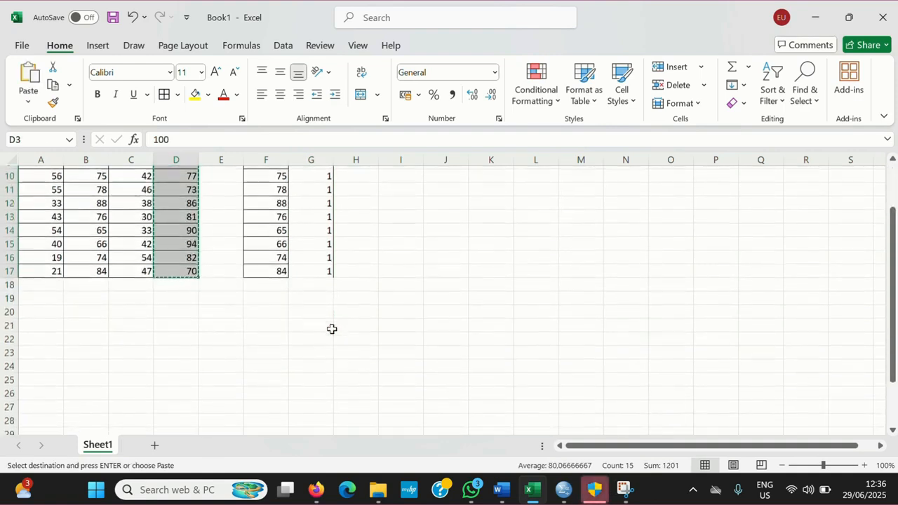
click(279, 283)
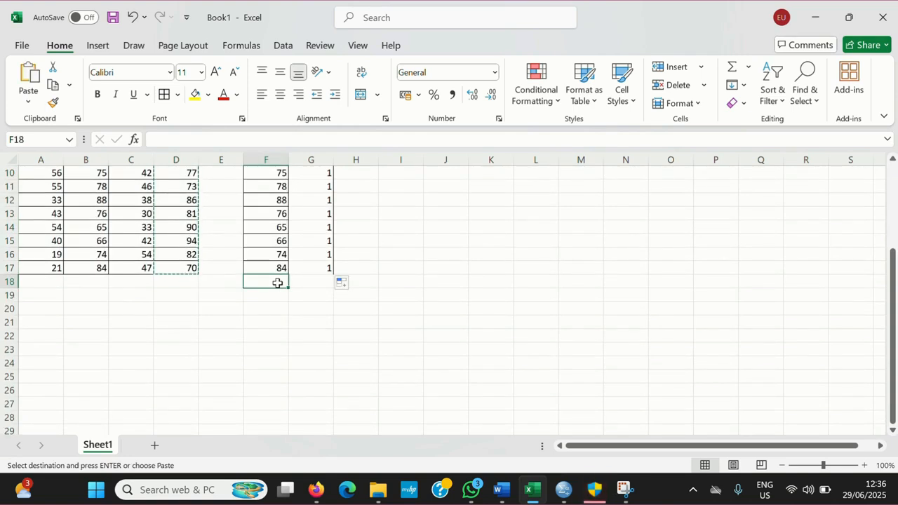
key(ctrl+v)
Enter the group code 2 in G18 and fill it down to G32 beside the kelas B scores.
click(314, 280)
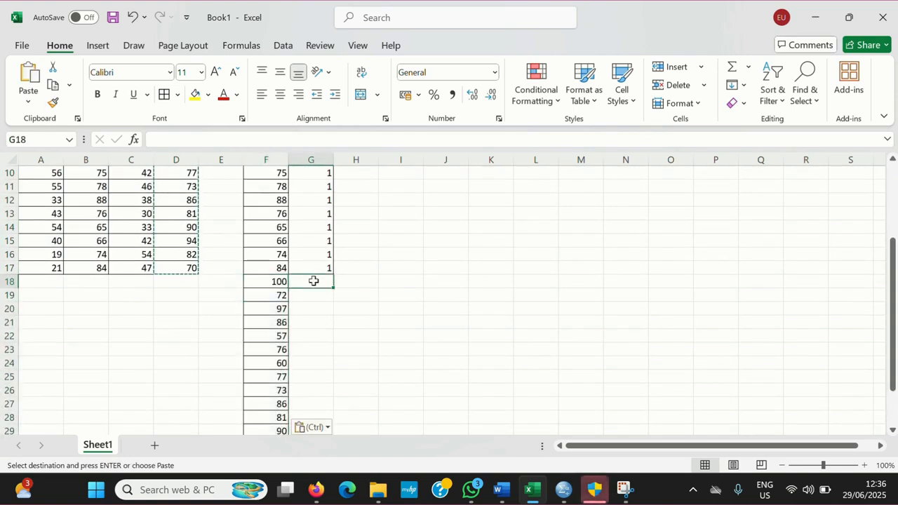
text(2)
click(341, 291)
click(320, 281)
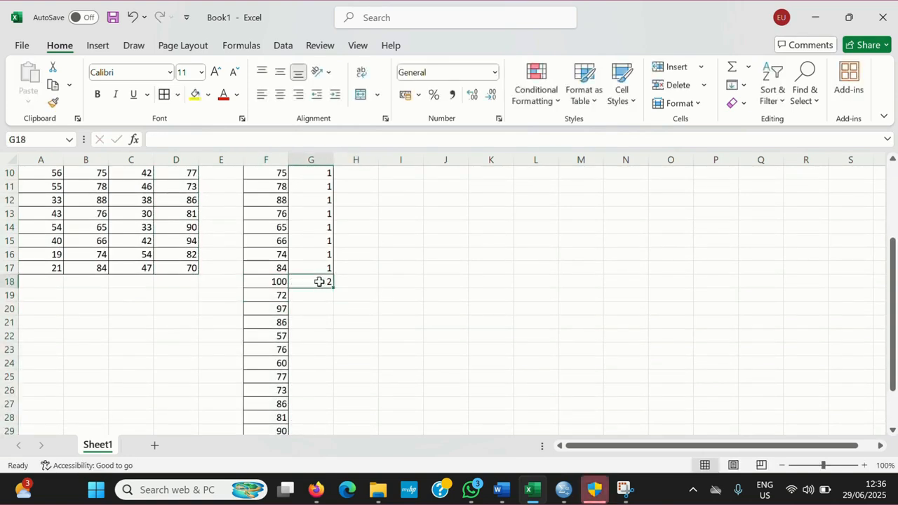
click(333, 289)
drag(333, 289, 317, 413)
click(388, 338)
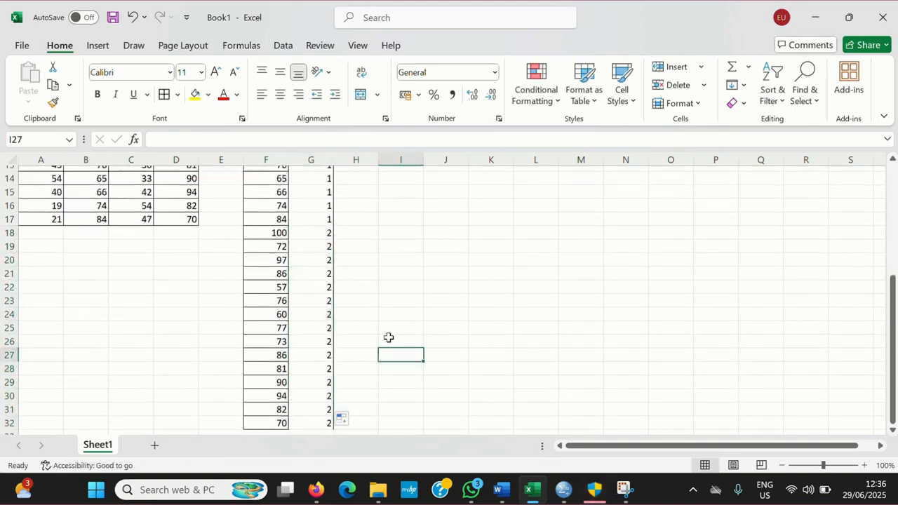
Copy the stacked scores and group codes F3:G32 and paste them into the empty SPSS dataset from row 1 of the first column.
scroll(389, 337, up, 4)
click(267, 201)
drag(268, 200, 314, 405)
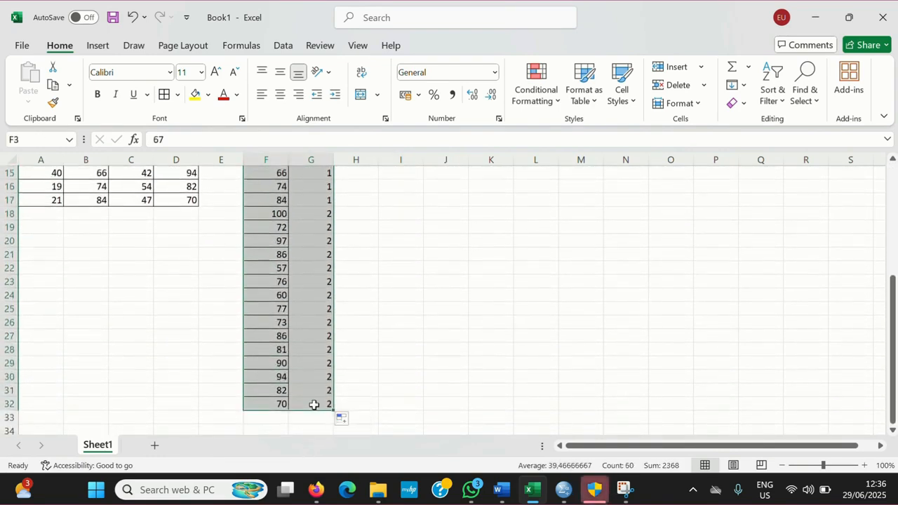
key(ctrl+c)
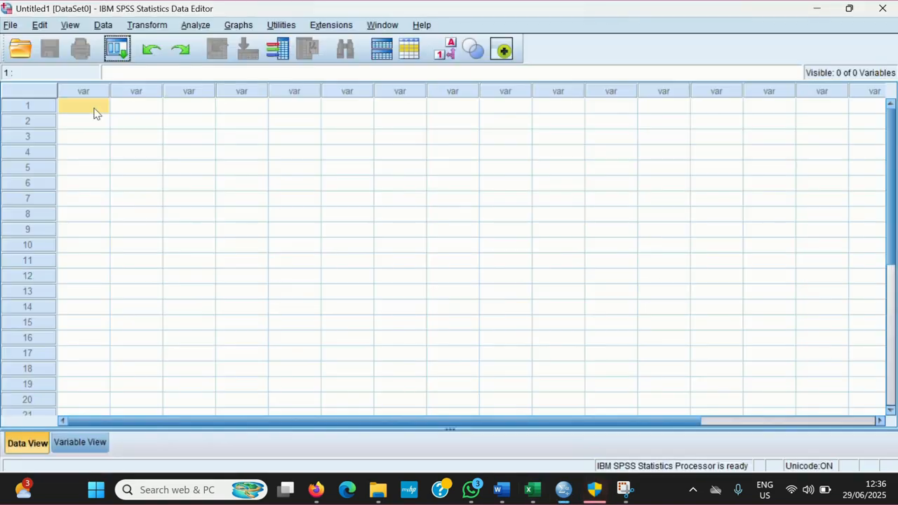
click(94, 114)
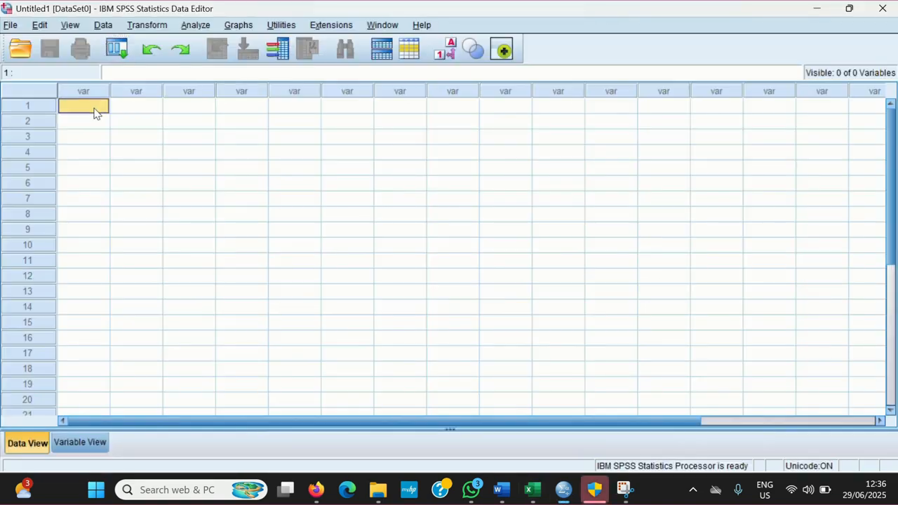
key(ctrl+v)
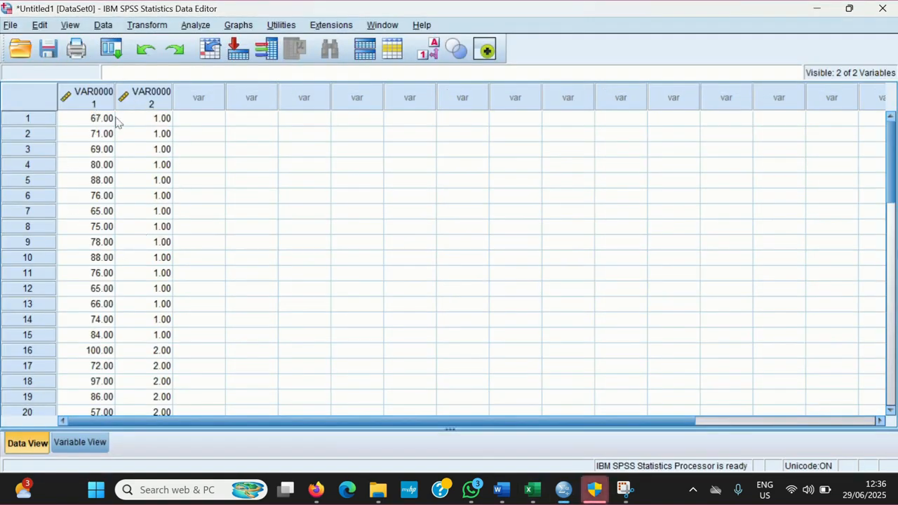
Rename the variables VAR00001 as nilai and VAR00002 as kelas.
click(80, 443)
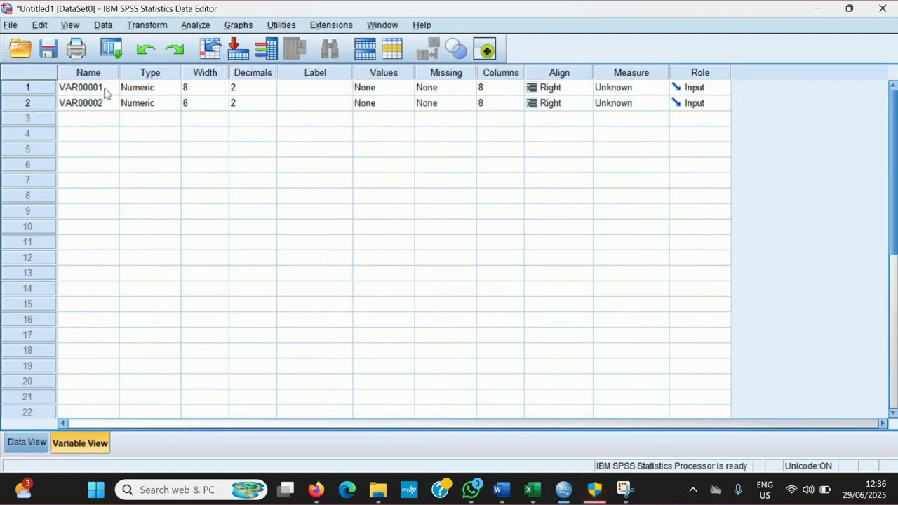
click(104, 87)
text(nilai)
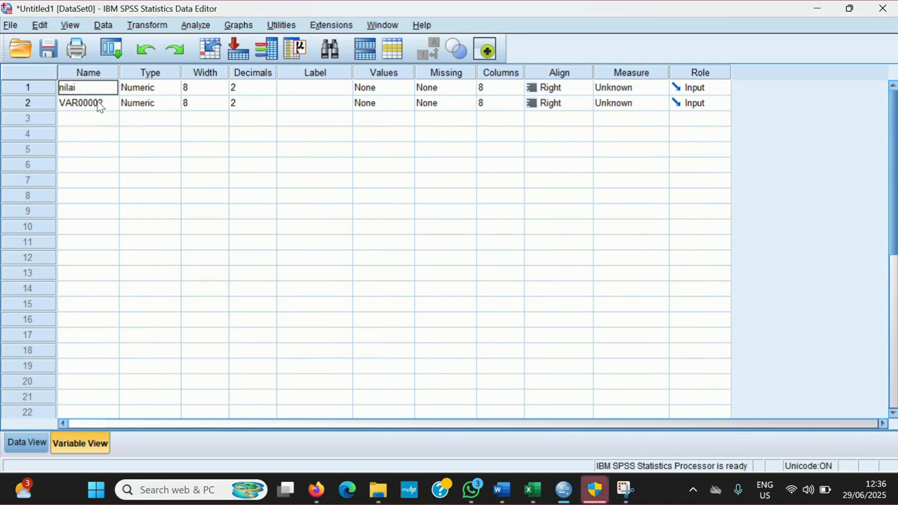
click(99, 105)
text(kel)
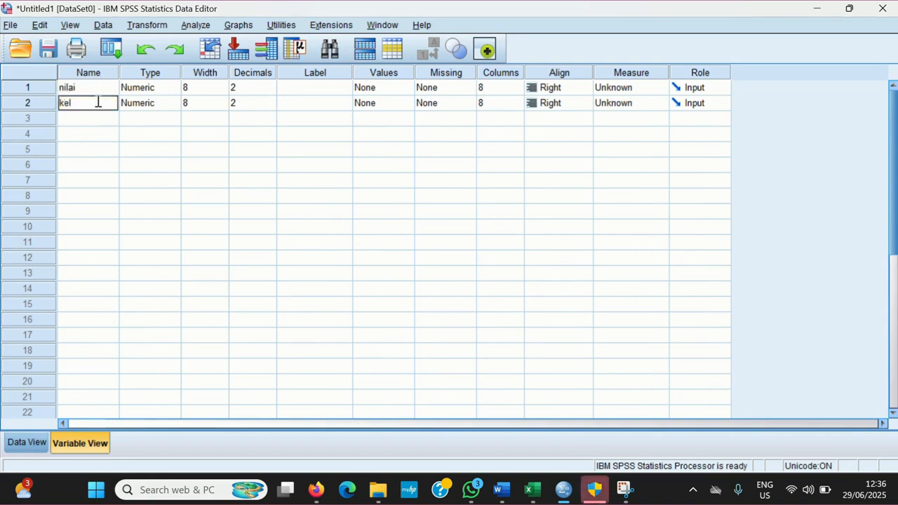
Set the decimals of both nilai and kelas to 0.
click(273, 93)
click(271, 91)
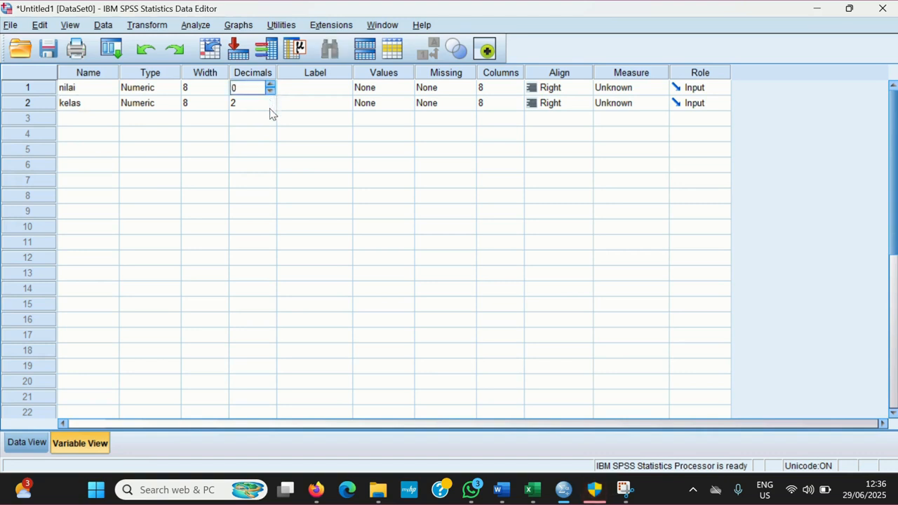
click(273, 112)
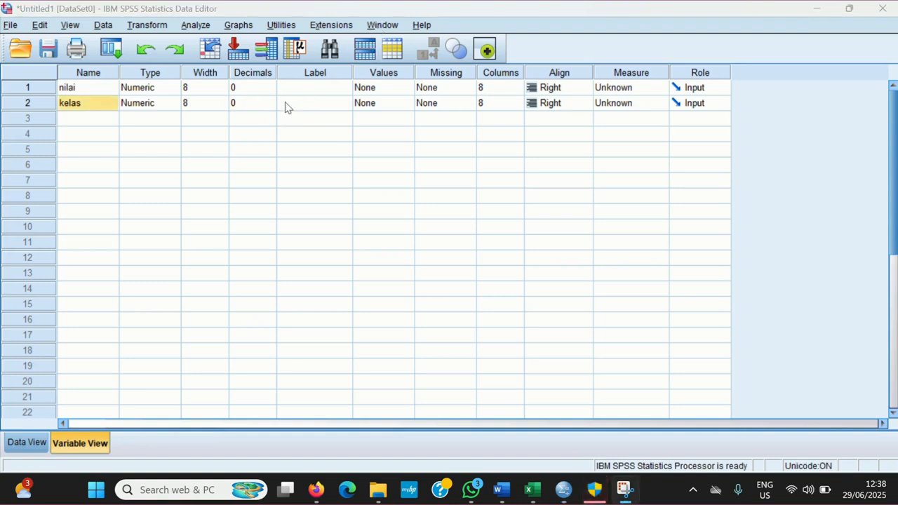
Add the value label posttest_kontrol for value 1 of the kelas variable.
click(400, 105)
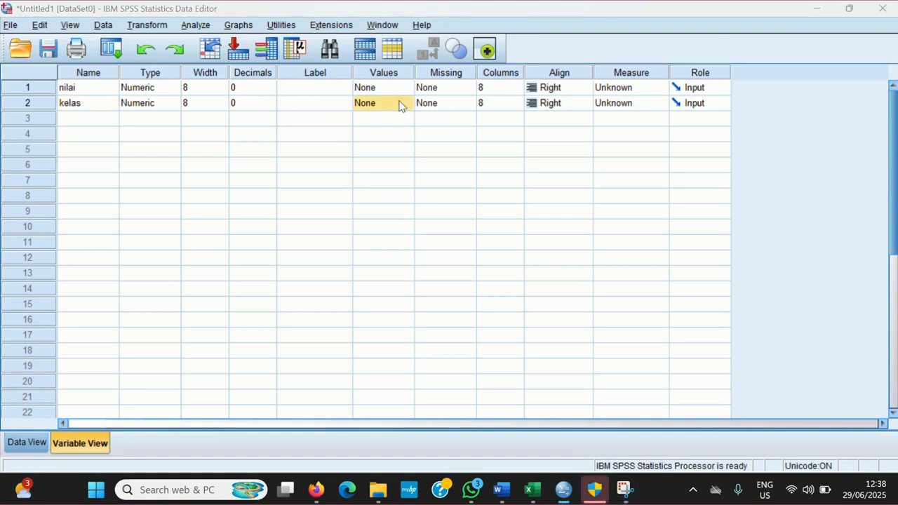
click(404, 105)
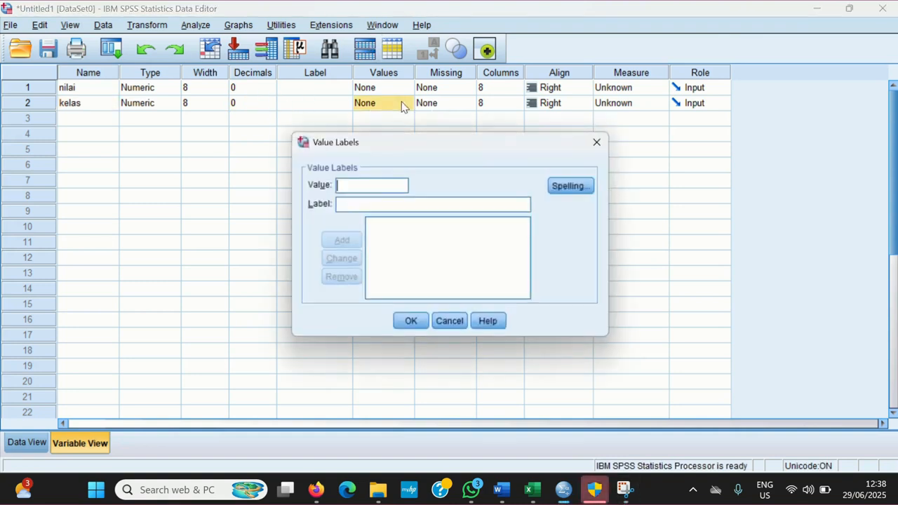
click(358, 204)
text(p)
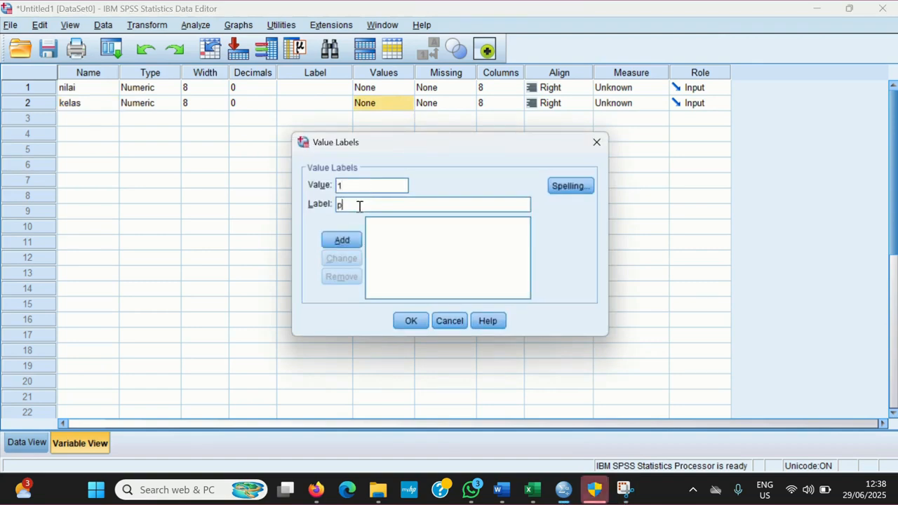
text(osttest_ko)
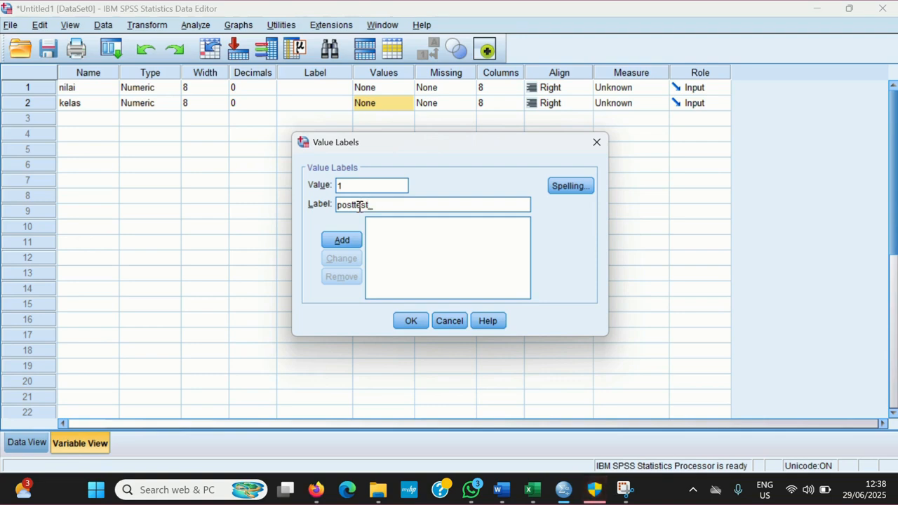
text(rol)
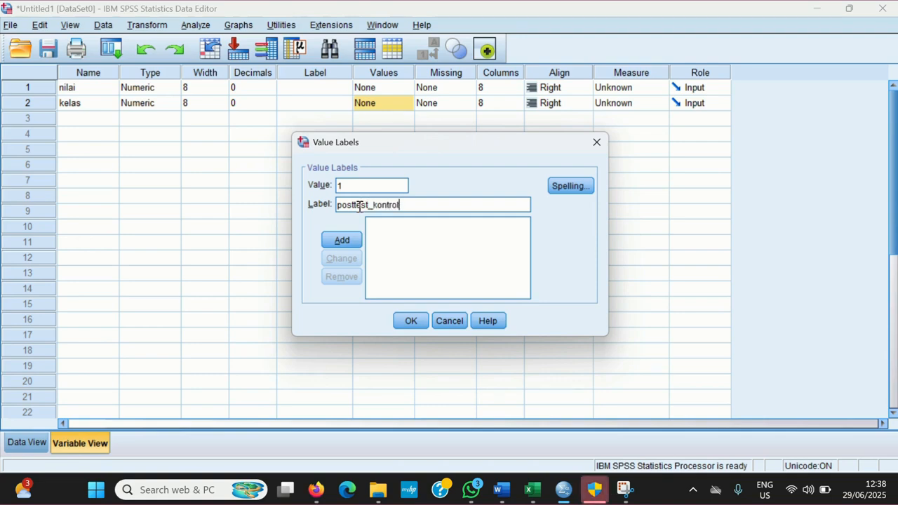
click(344, 240)
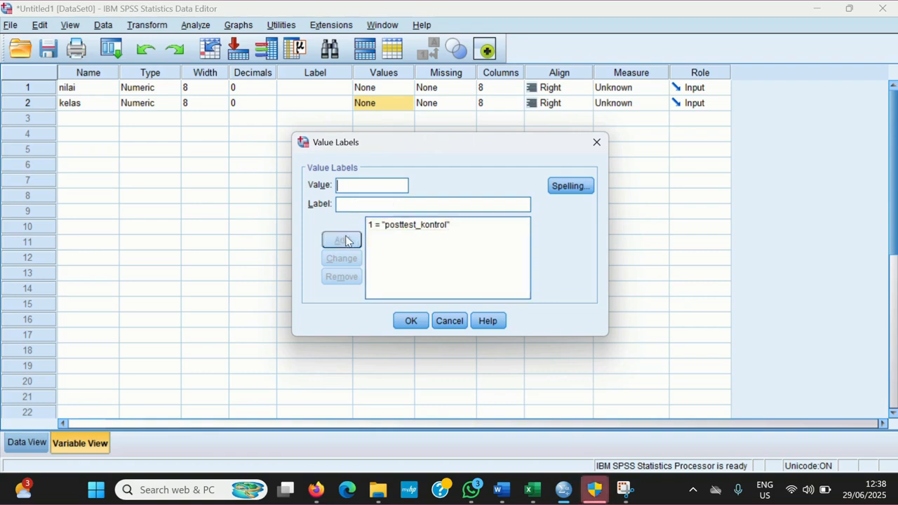
Add the value label posttest_eksperimen for value 2 of kelas and apply the labels.
text(2)
click(350, 204)
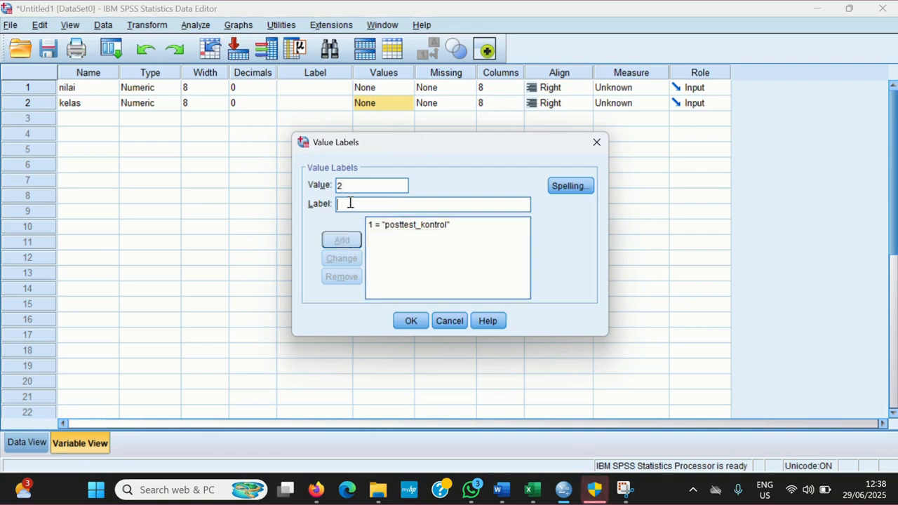
text(posttest)
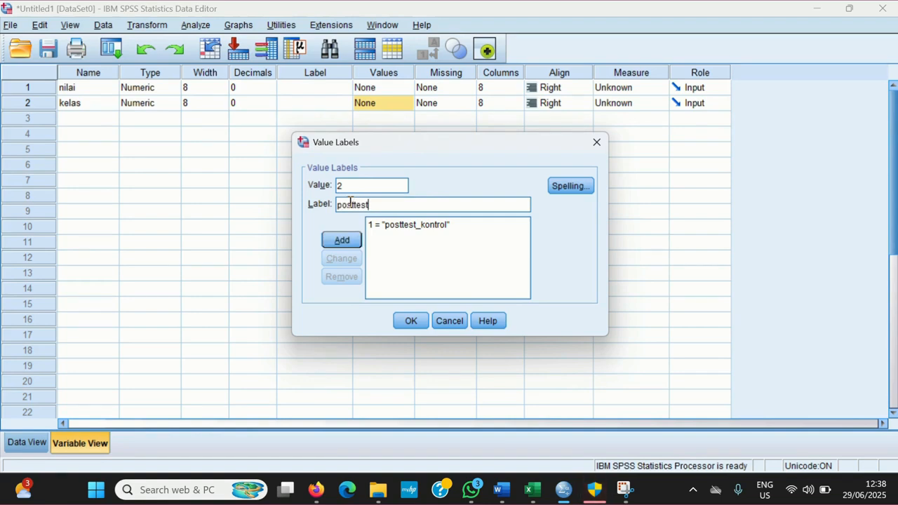
text(_eksperimen)
click(342, 240)
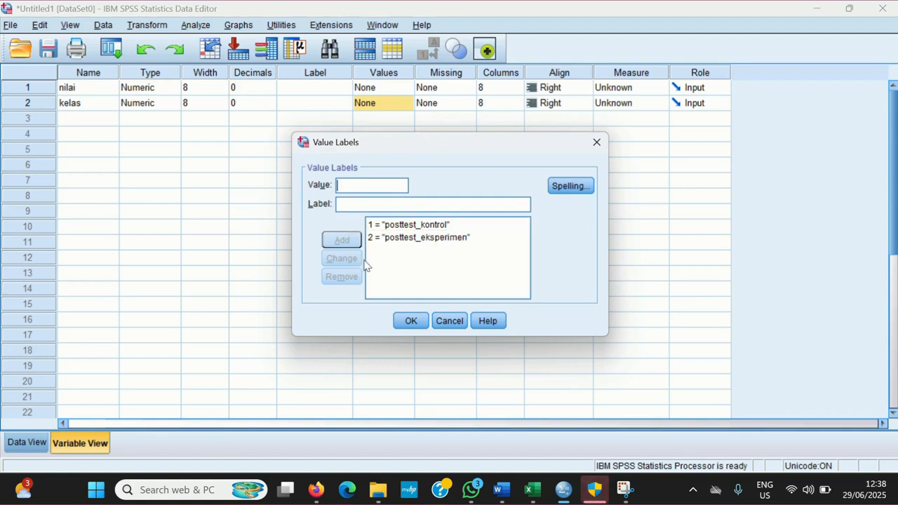
click(411, 321)
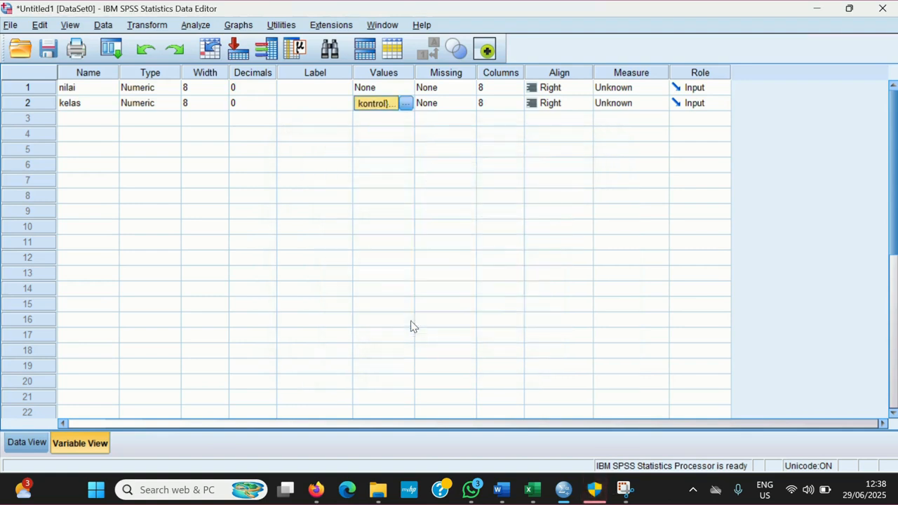
Set up an Independent-Samples T Test with nilai as the test variable and kelas as the grouping variable.
click(39, 442)
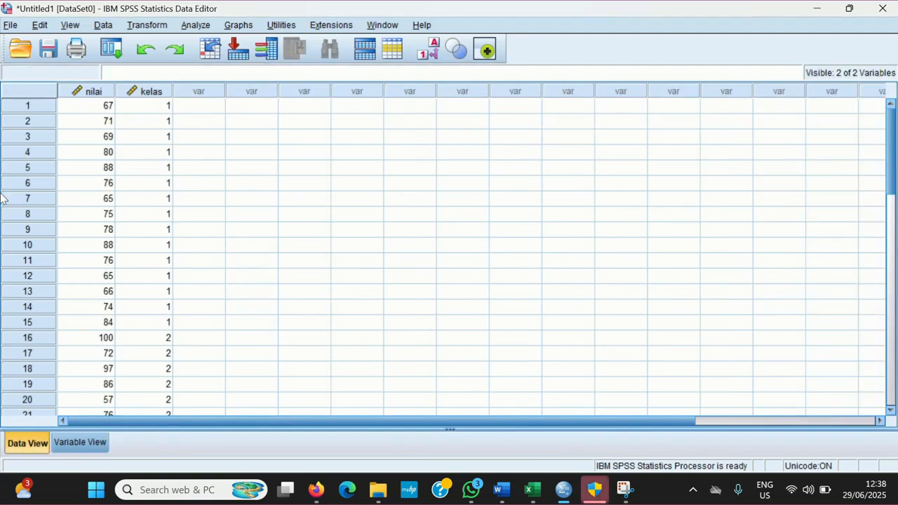
click(196, 26)
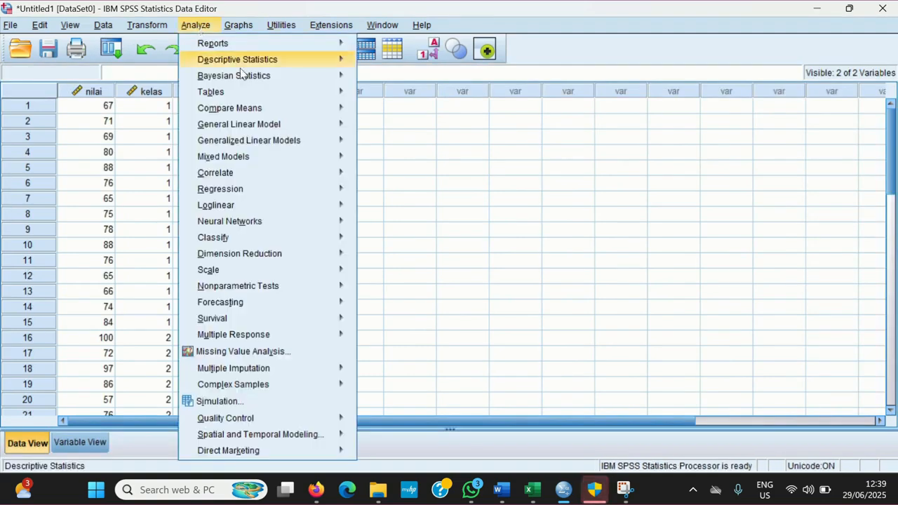
mouse_move(259, 112)
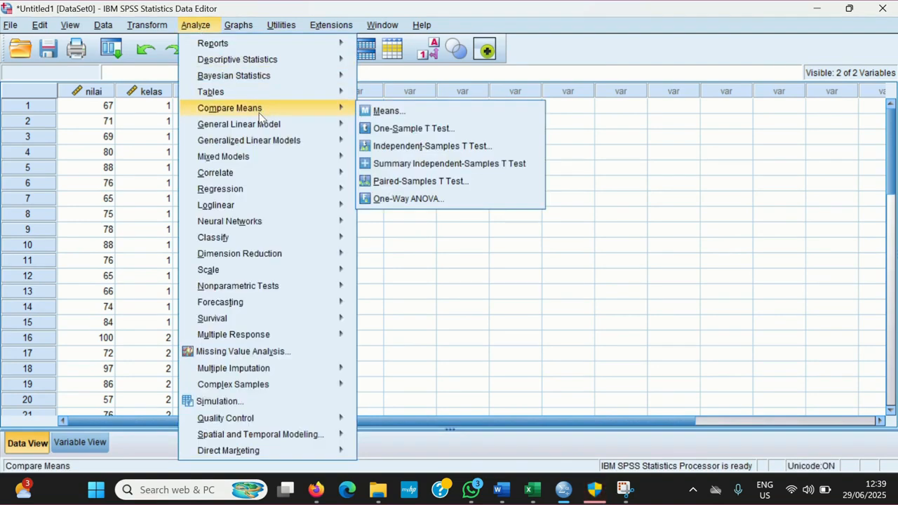
click(411, 146)
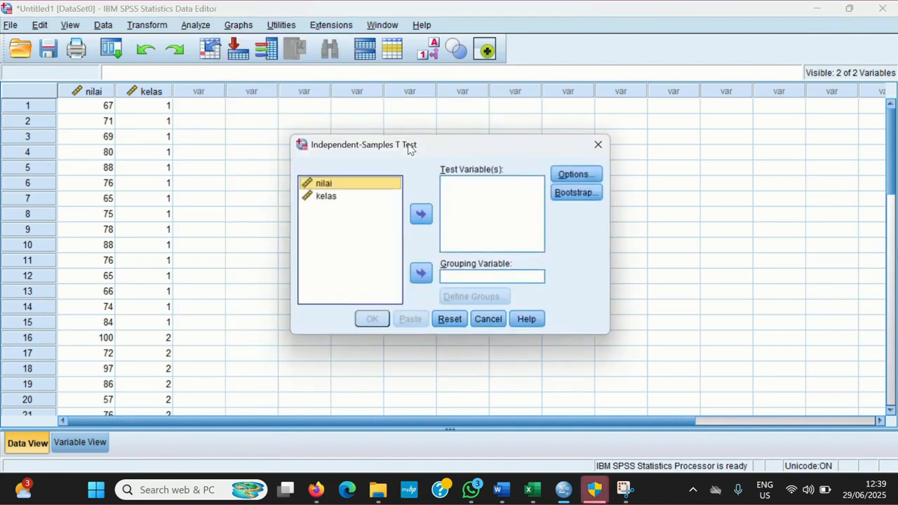
click(377, 187)
click(425, 213)
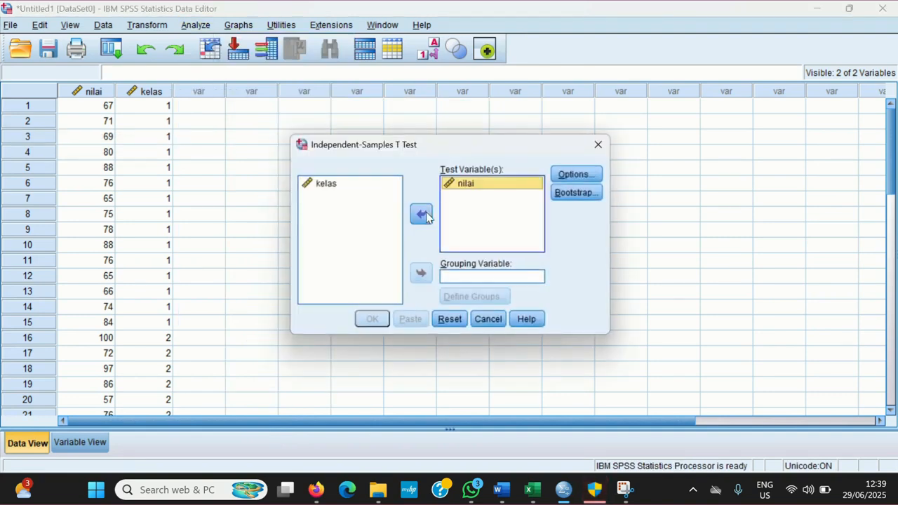
click(344, 185)
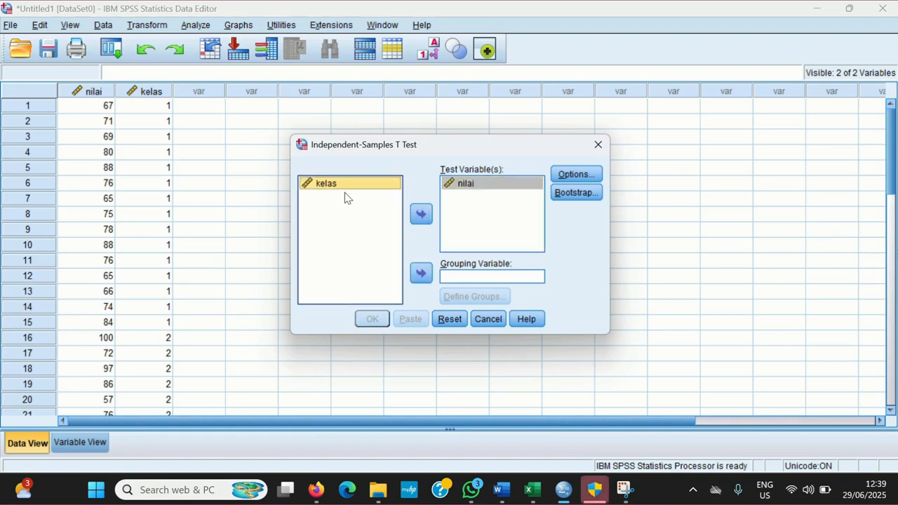
click(422, 276)
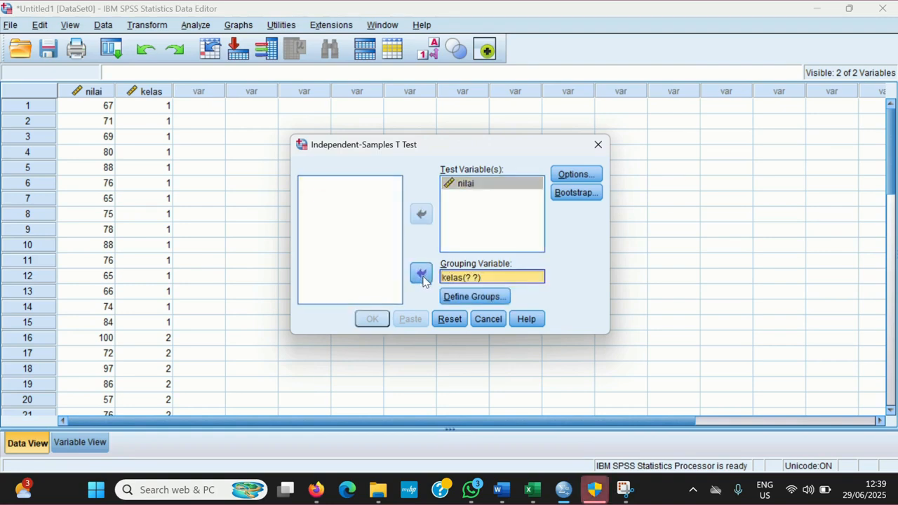
Define the kelas groups as 1 and 2, run the t test and examine the Independent Samples Test table.
click(475, 297)
click(479, 221)
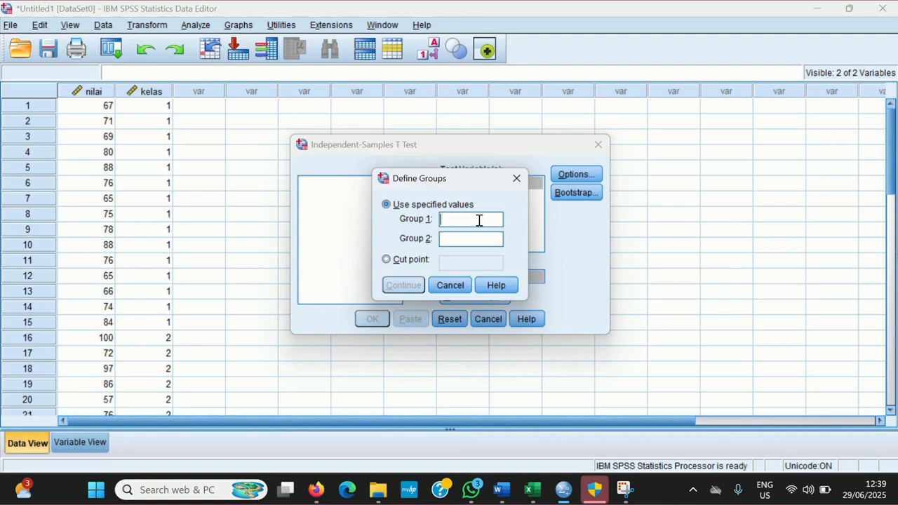
text(1)
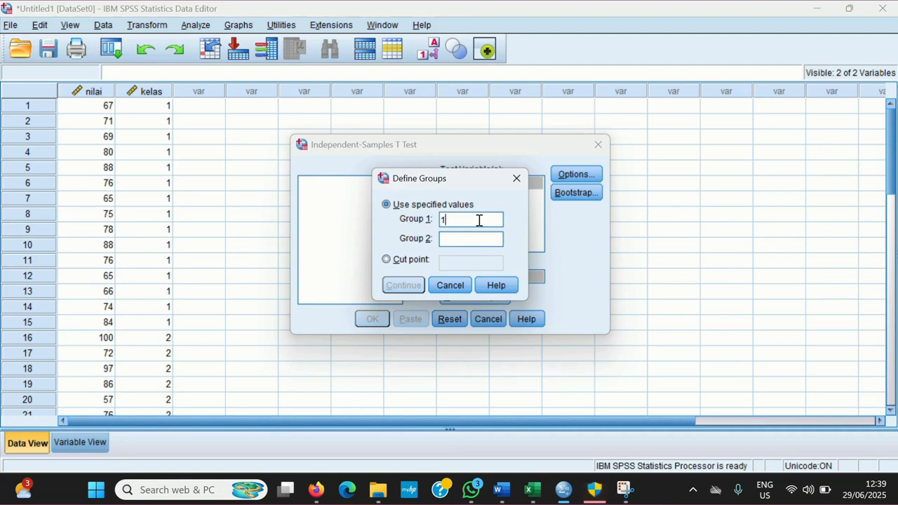
click(463, 238)
text(2)
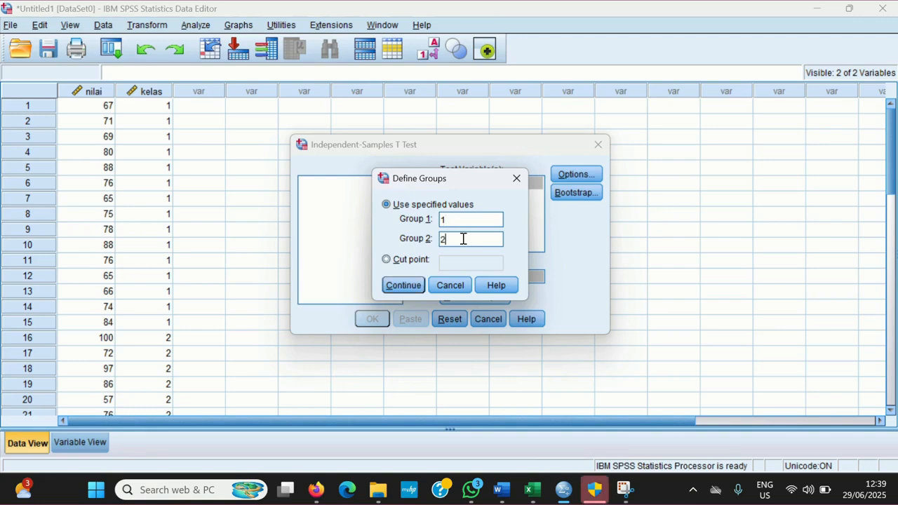
click(409, 286)
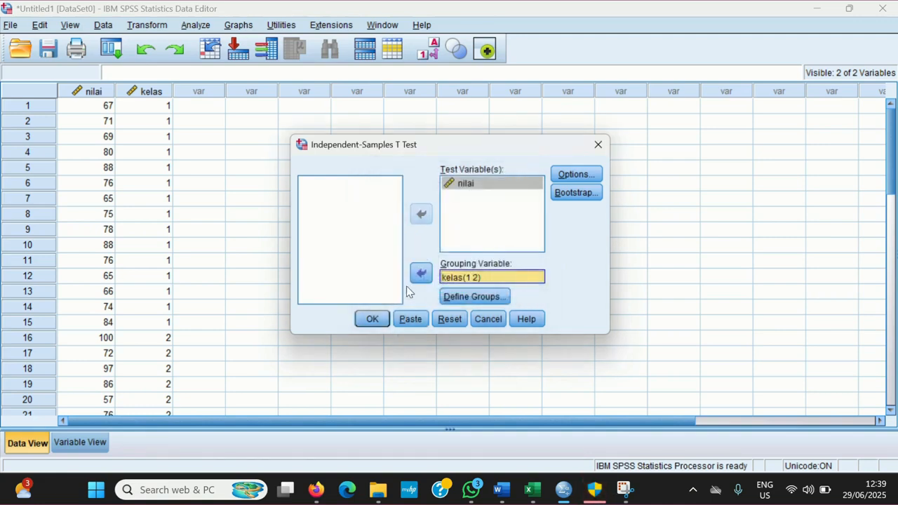
click(371, 320)
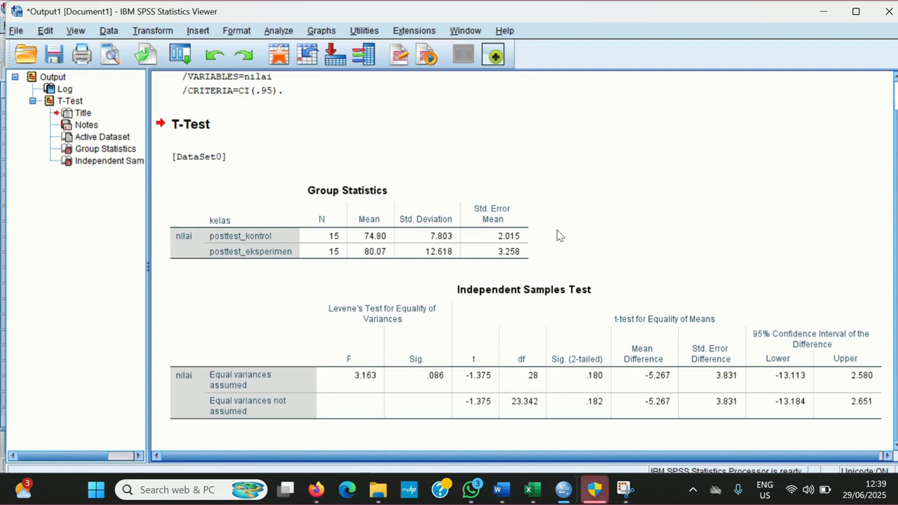
click(593, 294)
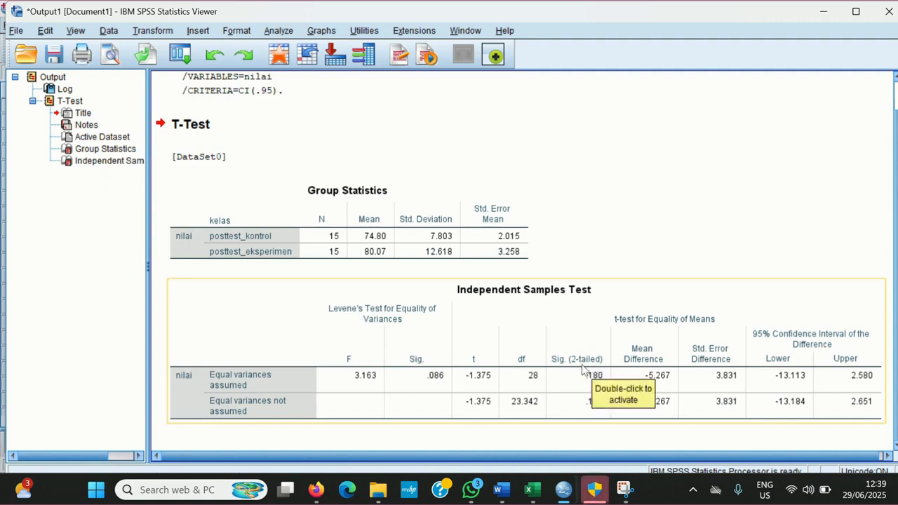
click(580, 418)
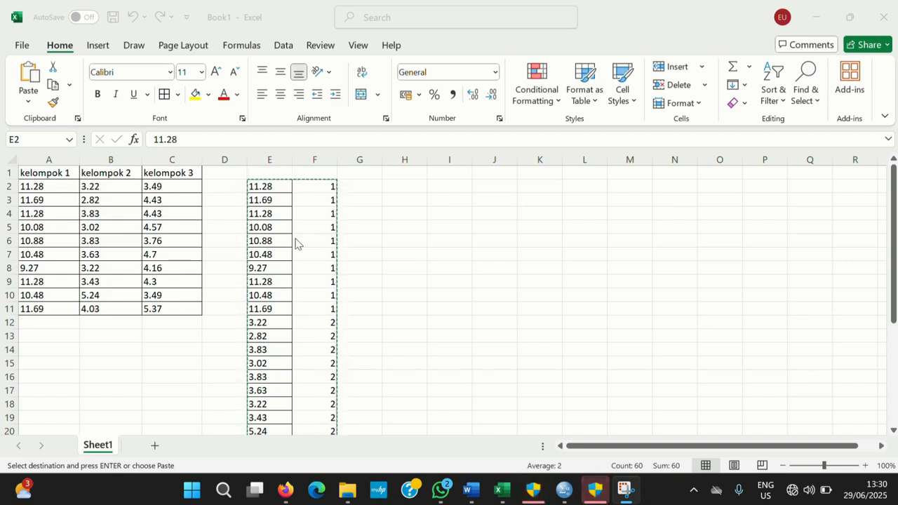
Transfer the stacked kelompok values and group codes from Excel columns E and F into the empty SPSS dataset, starting at row 1 of the first column.
click(327, 256)
click(268, 188)
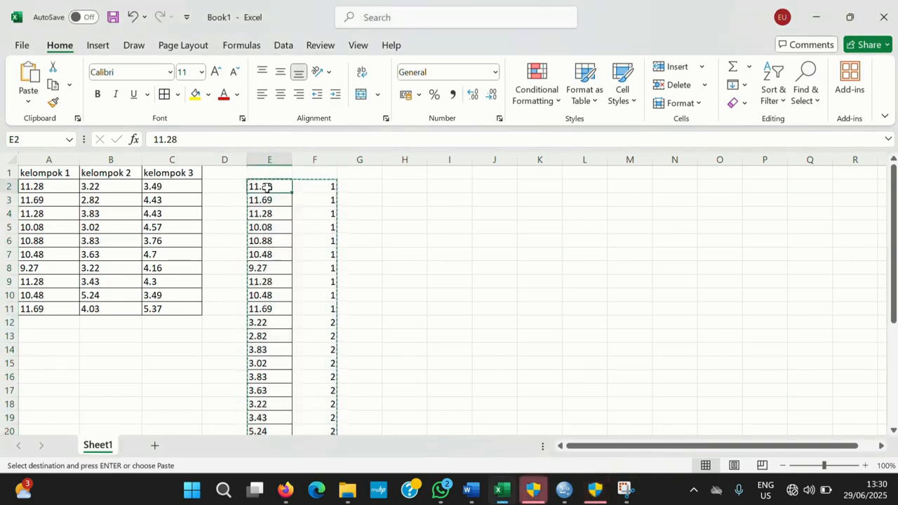
drag(290, 190, 325, 407)
key(alt+Tab)
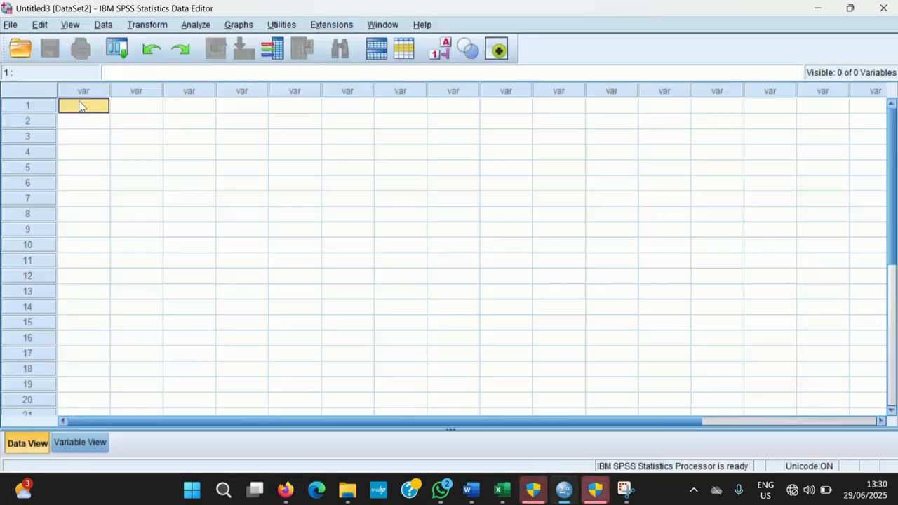
right_click(79, 104)
click(108, 182)
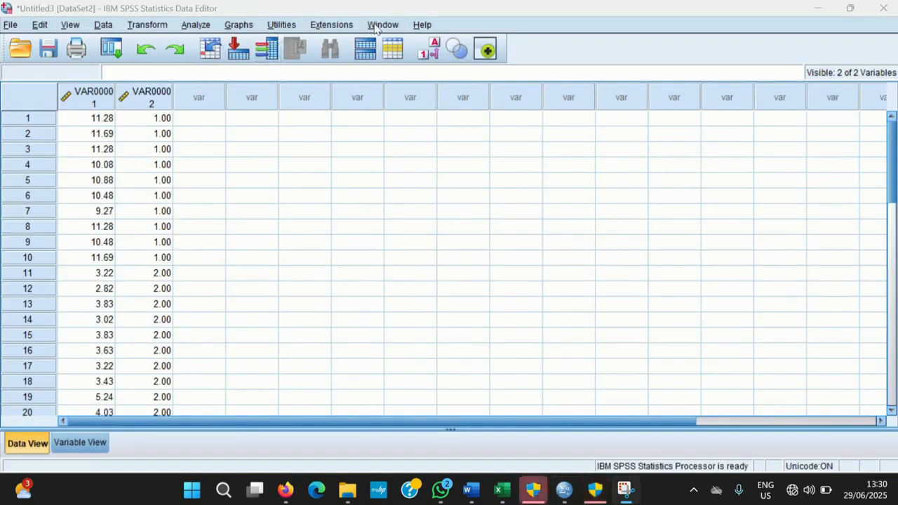
Rename the variables VAR00001 as nilai and VAR00002 as kelompok.
click(80, 442)
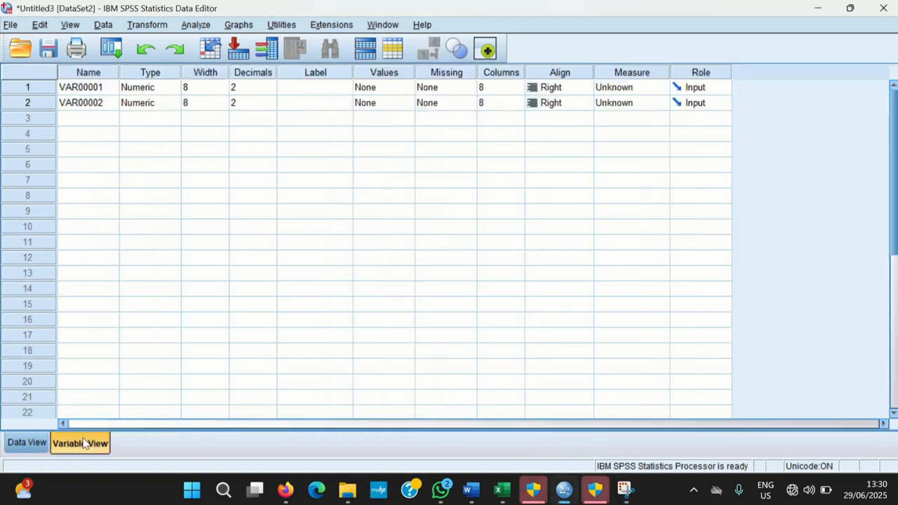
click(111, 88)
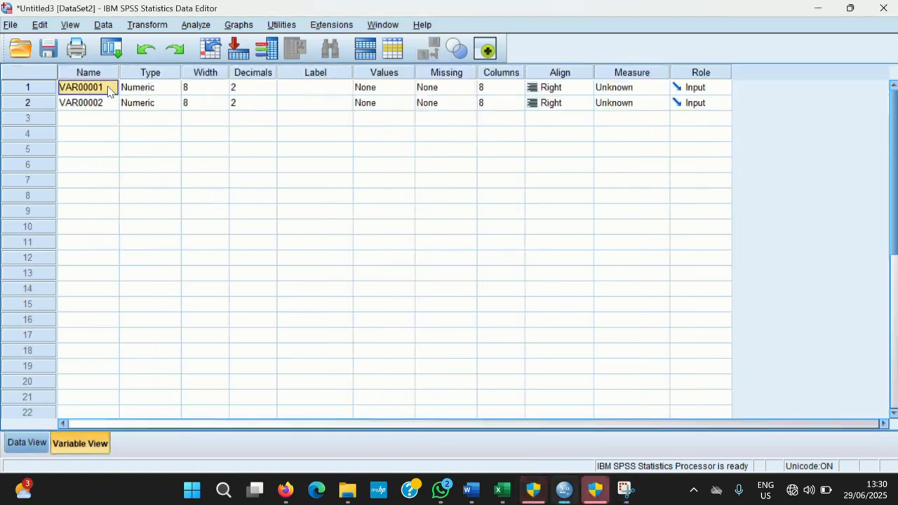
text(nilai)
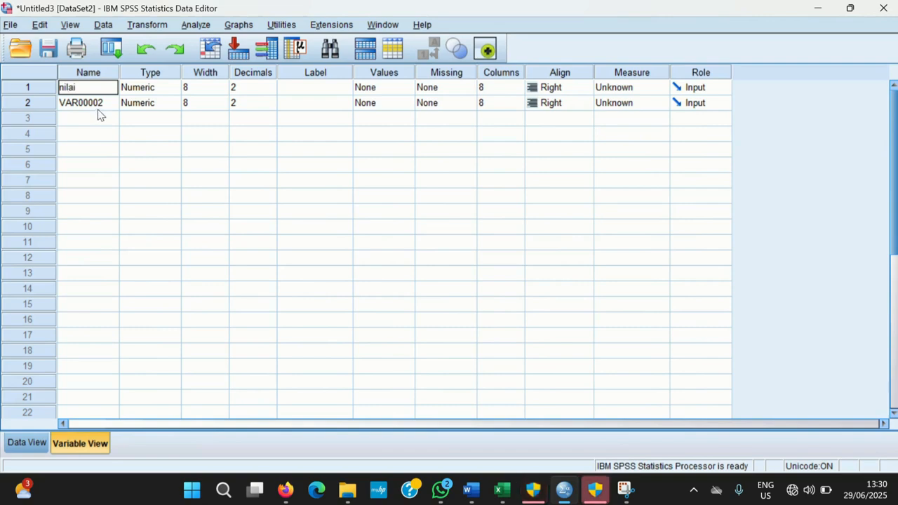
key(Return)
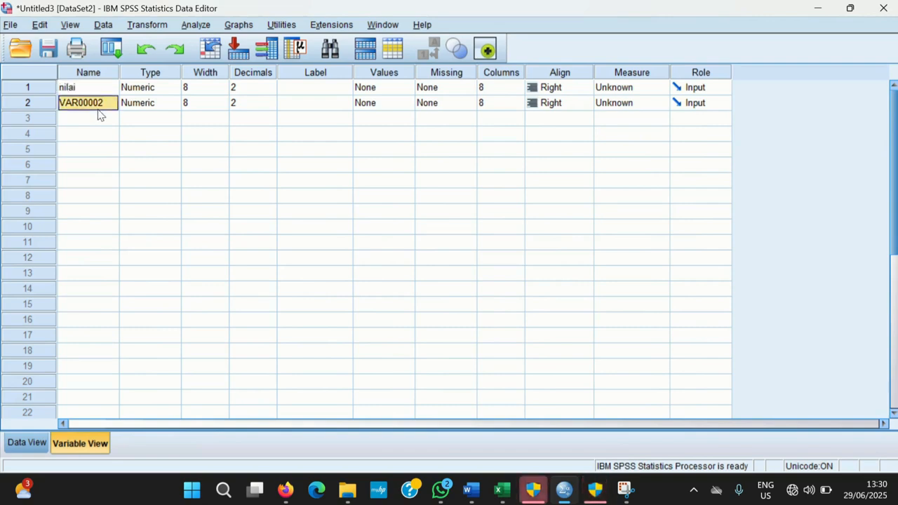
text(ke)
Open the value labels of the kelompok variable and add the label "kelompok 1" for value 1.
click(402, 104)
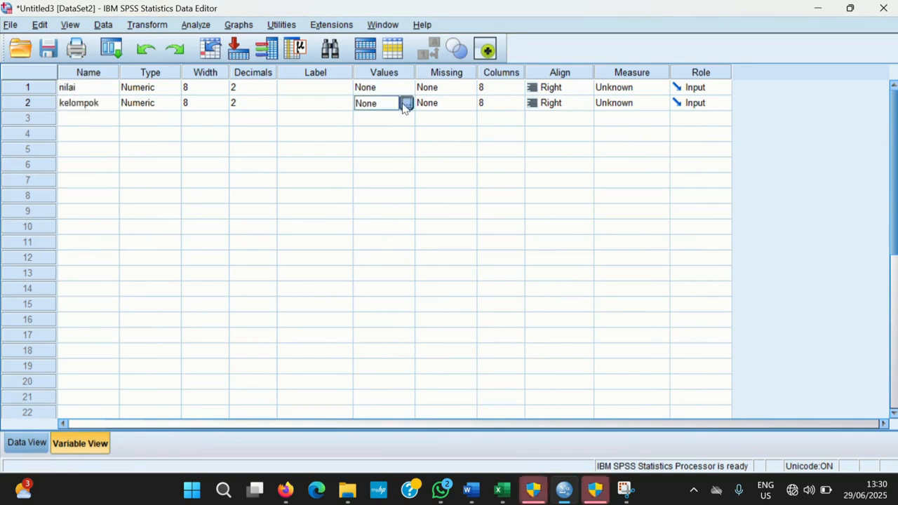
click(402, 103)
text(1)
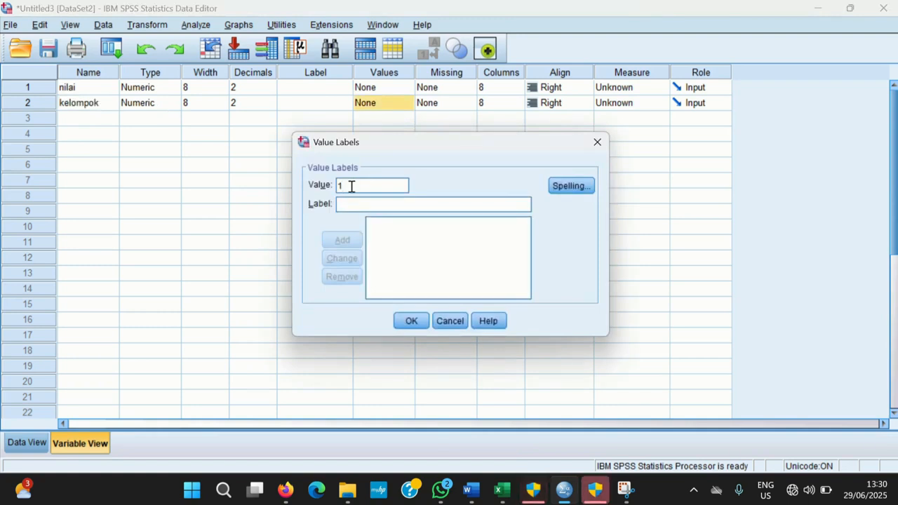
click(348, 203)
text(kelom)
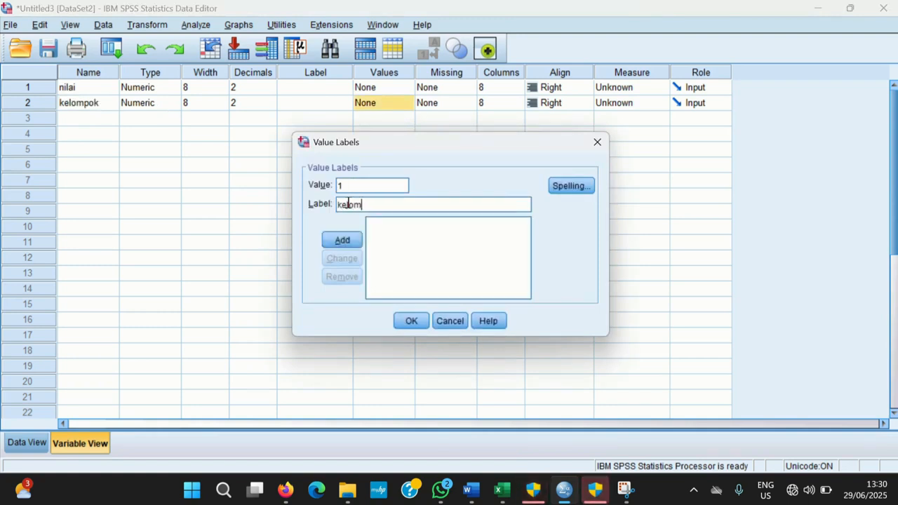
text(pok 1)
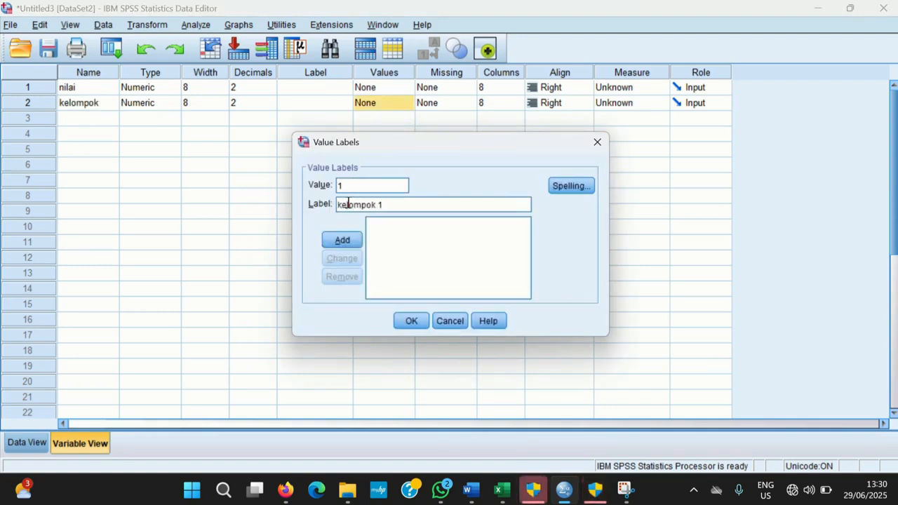
click(343, 240)
Add the labels "kelompok 2" for value 2 and "kelompok 3" for value 3, and apply the value labels.
text(2)
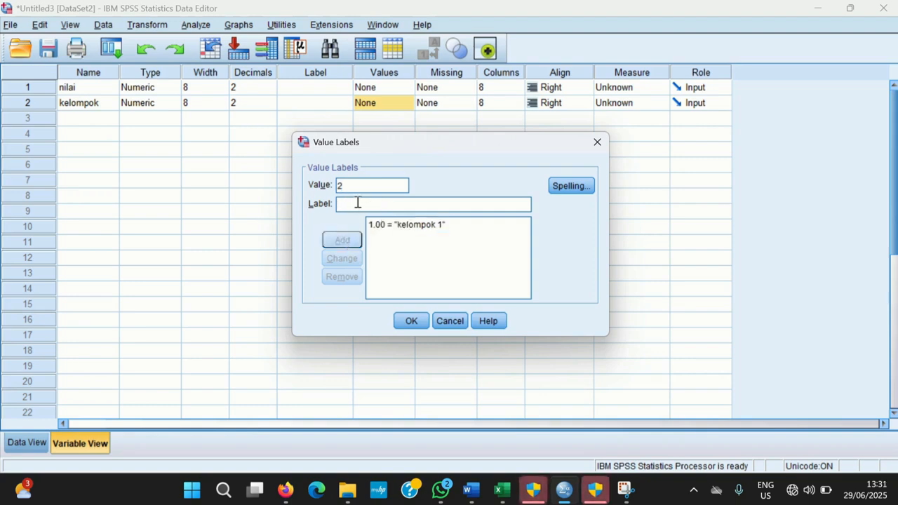
text(kelompok 2)
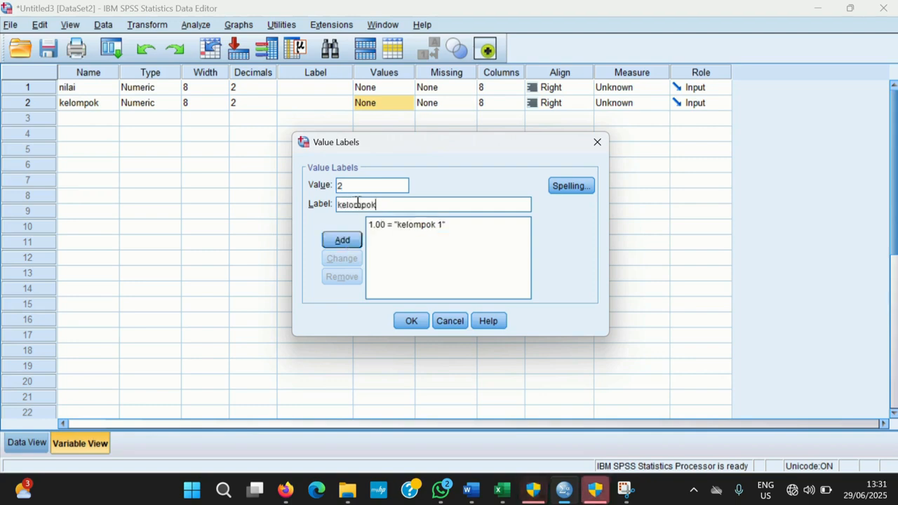
click(342, 239)
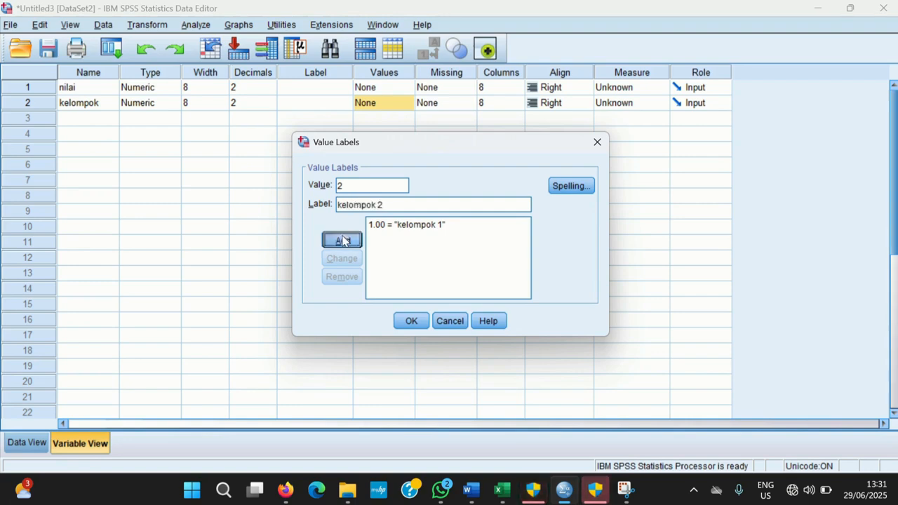
text(3)
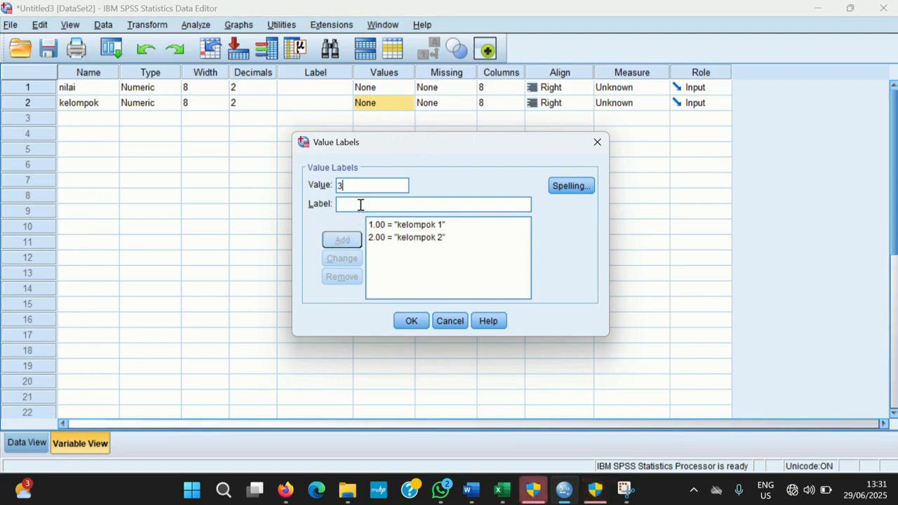
text(.00 = "kelomp)
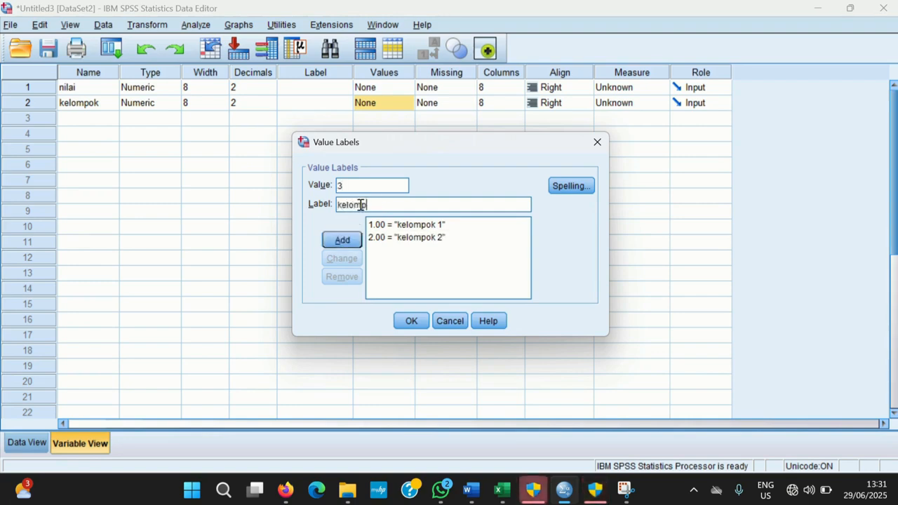
text(ok 3)
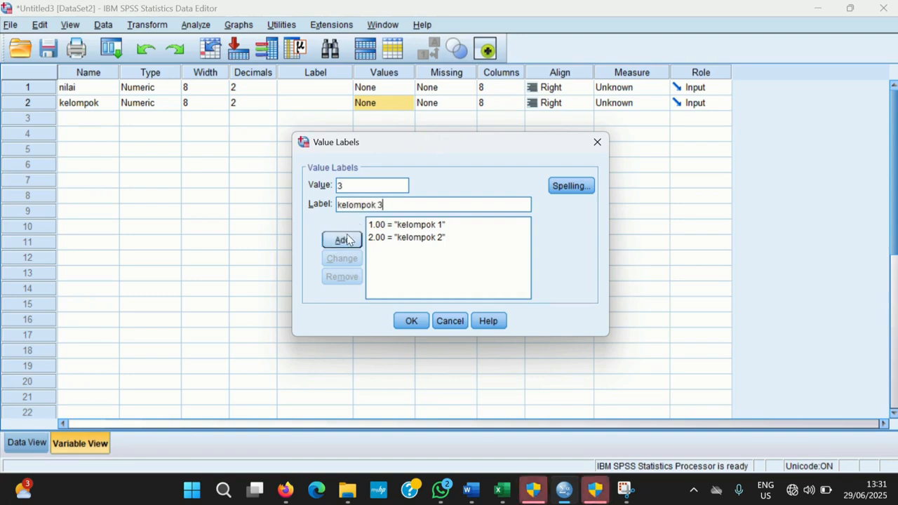
click(348, 240)
click(411, 322)
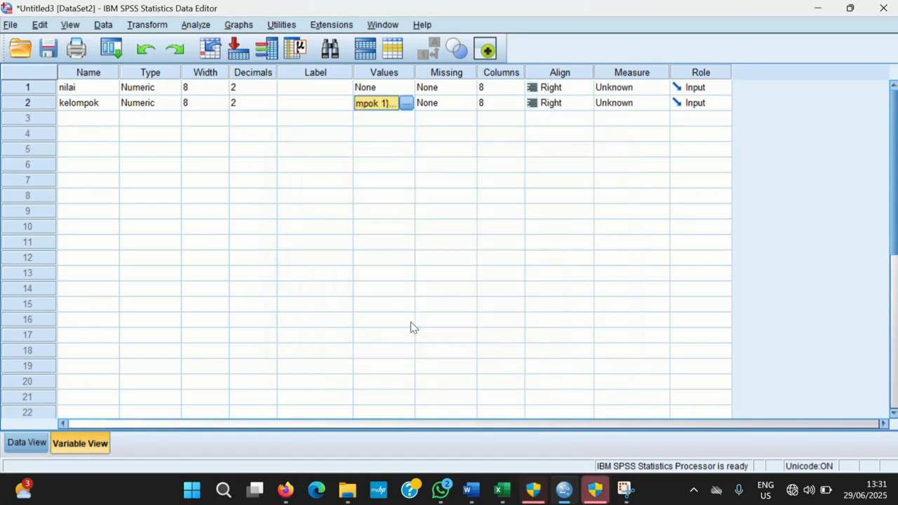
Set up a One-Way ANOVA with nilai as the dependent variable and kelompok as the factor.
click(28, 443)
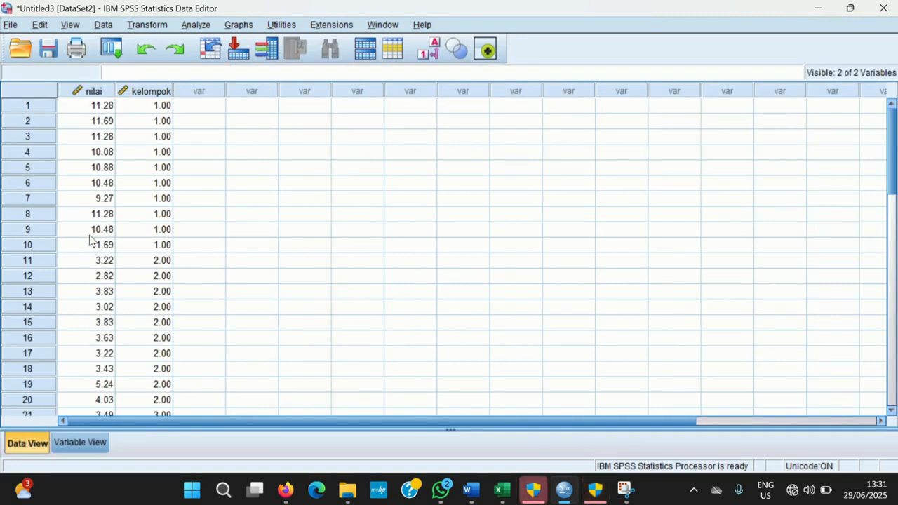
click(194, 25)
mouse_move(245, 108)
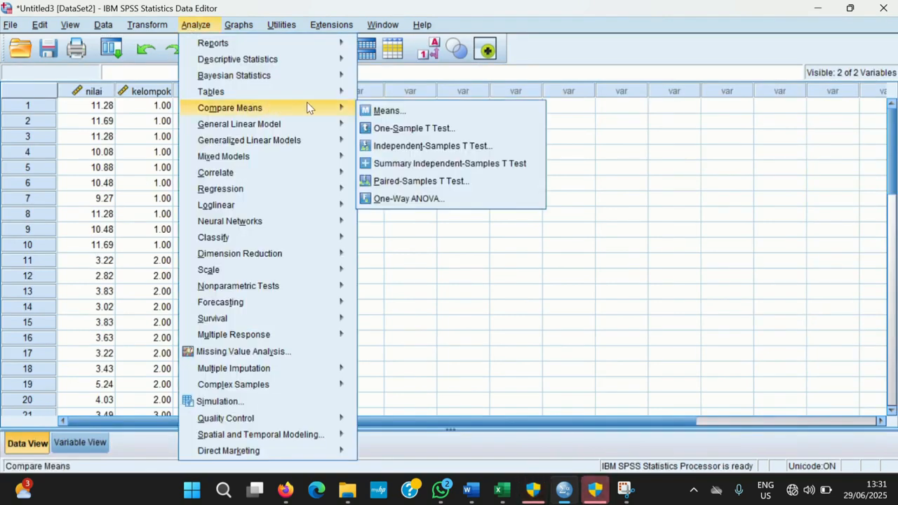
click(409, 199)
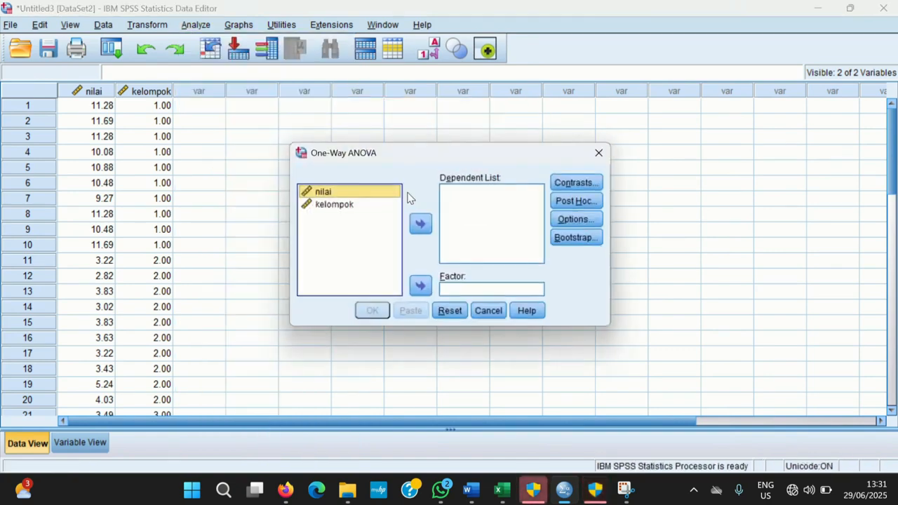
click(377, 21)
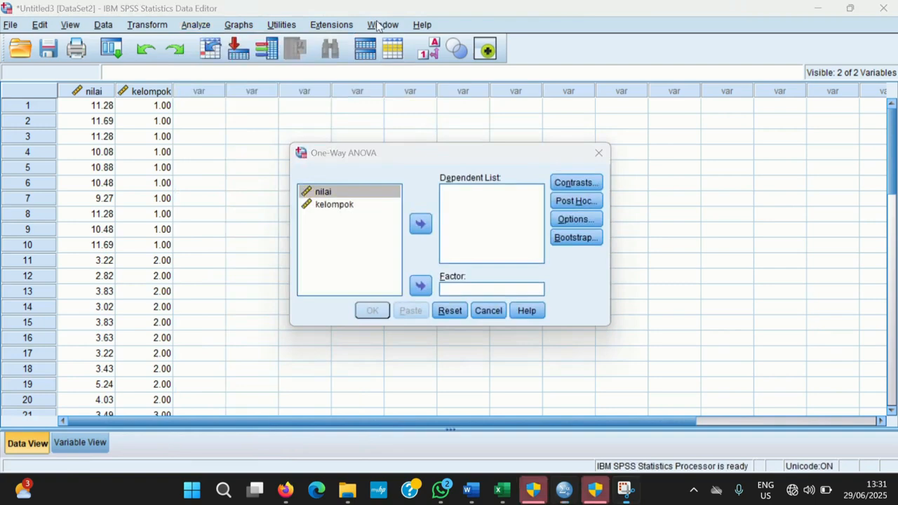
click(372, 197)
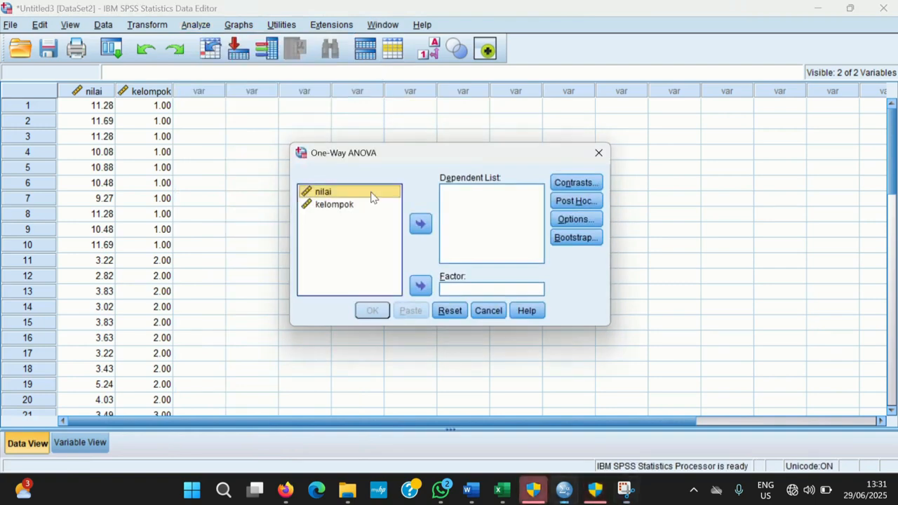
click(421, 226)
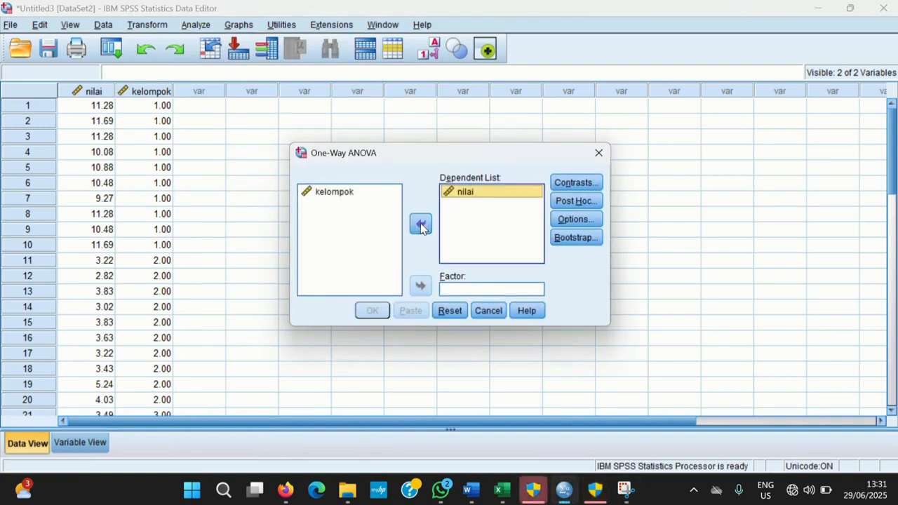
click(372, 195)
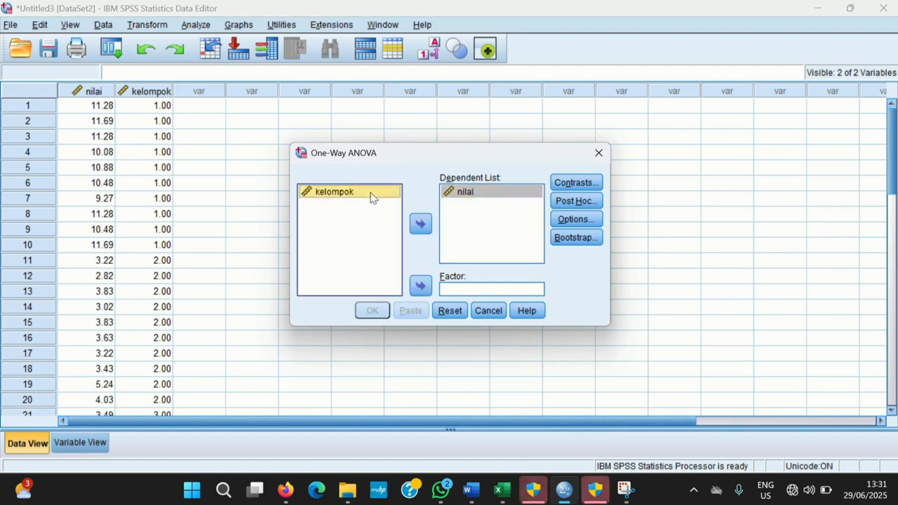
click(421, 286)
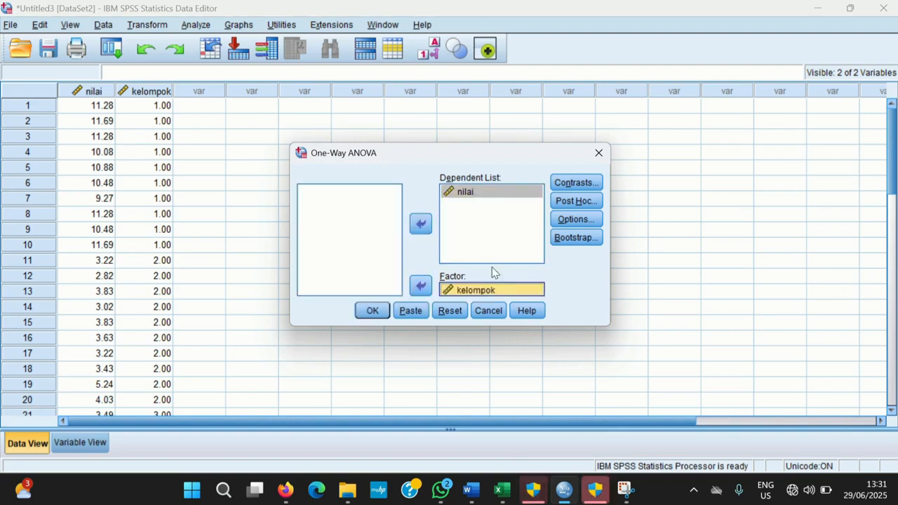
Include Descriptive statistics and the Homogeneity of variance test in the One-Way ANOVA options.
click(577, 220)
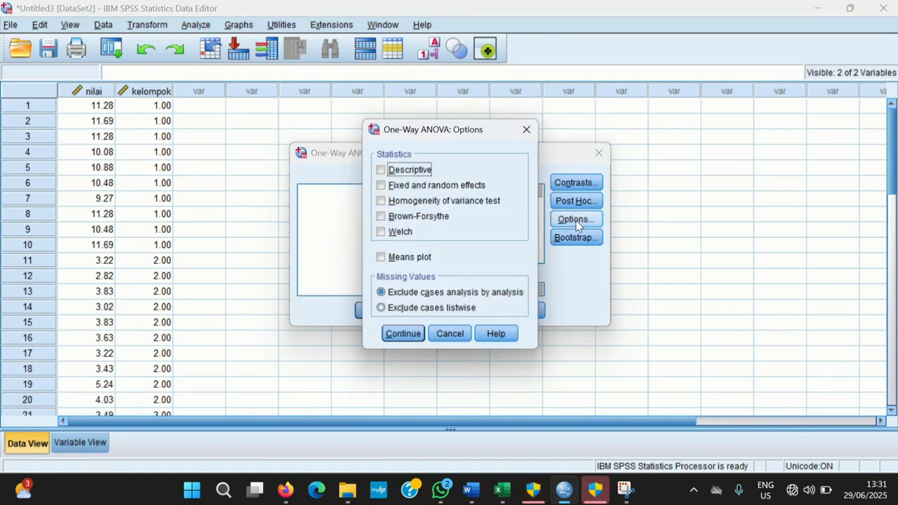
click(417, 171)
click(413, 202)
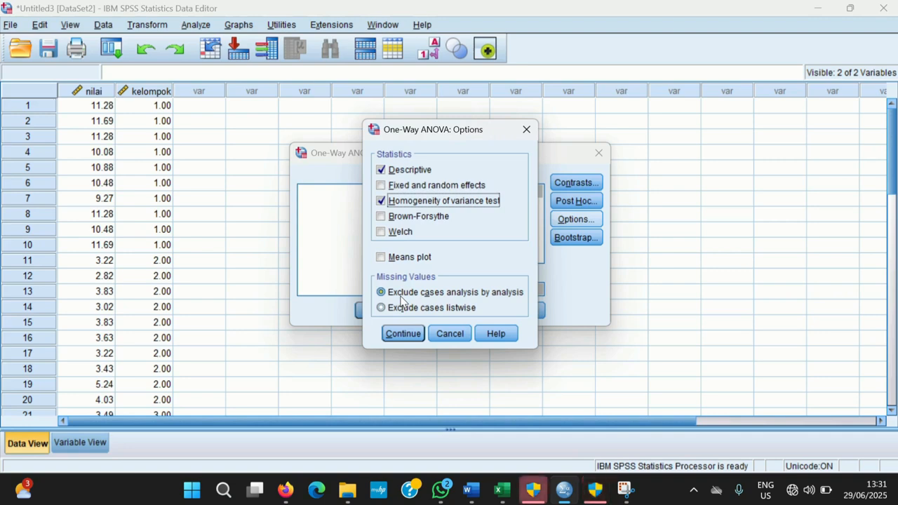
click(401, 334)
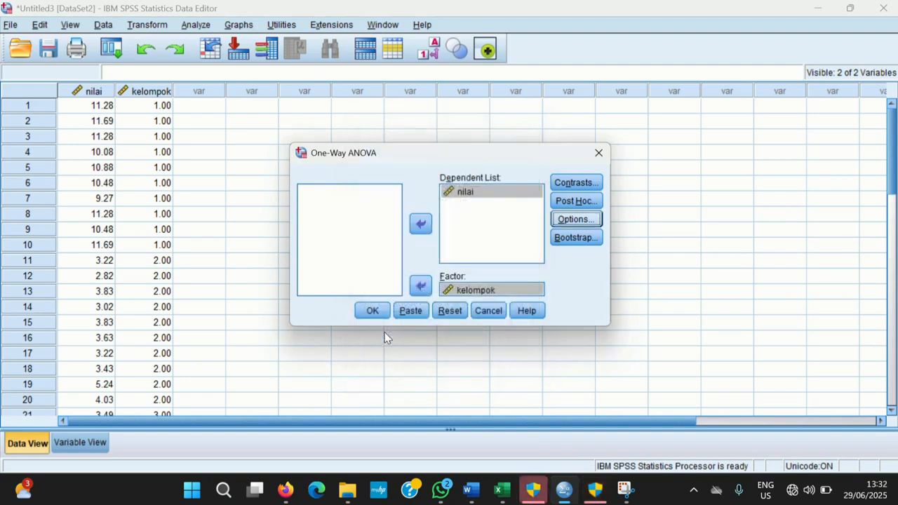
Enable the Bonferroni and Games-Howell post hoc multiple comparisons for the One-Way ANOVA.
click(577, 201)
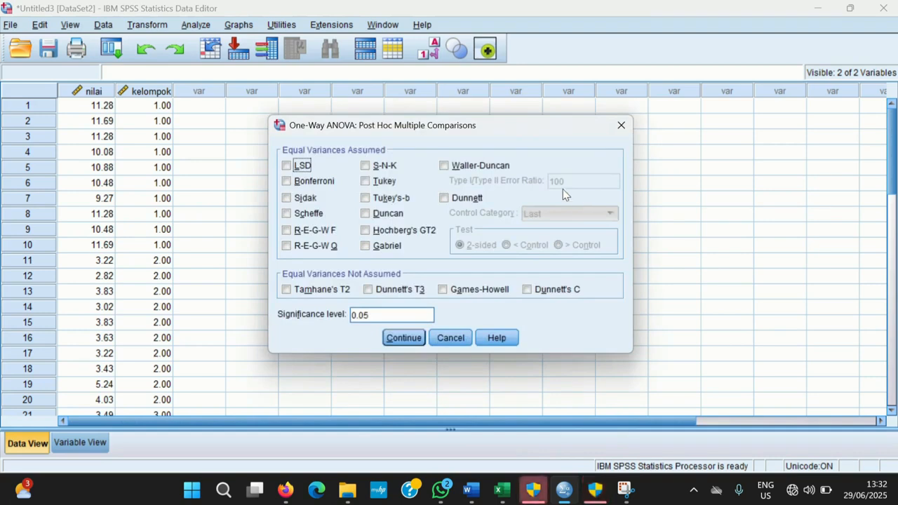
click(325, 183)
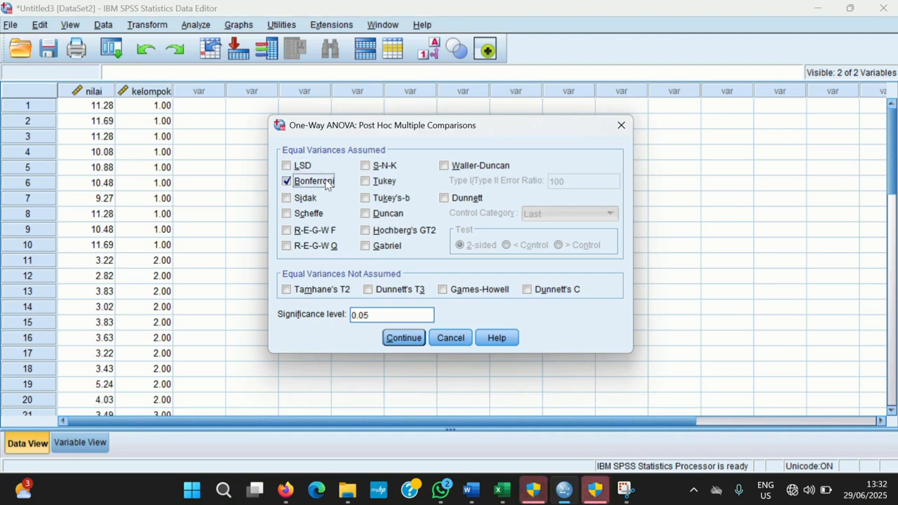
click(455, 292)
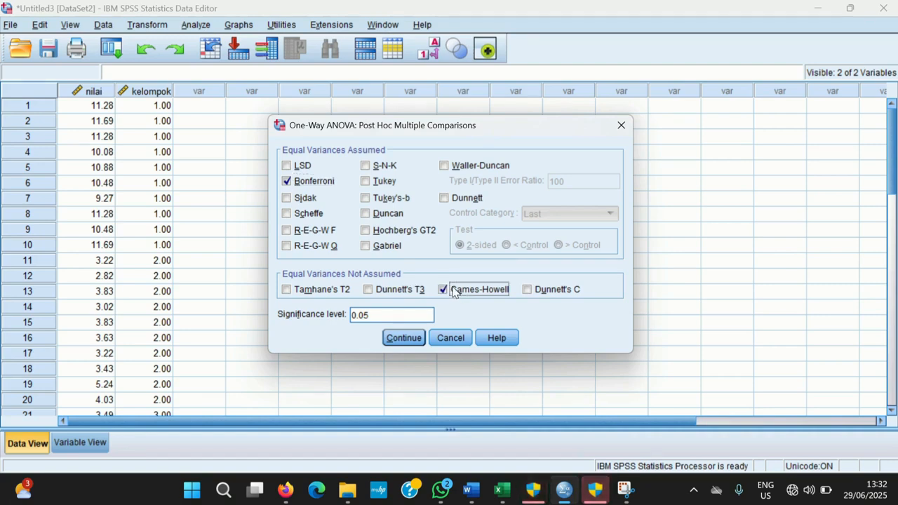
click(411, 338)
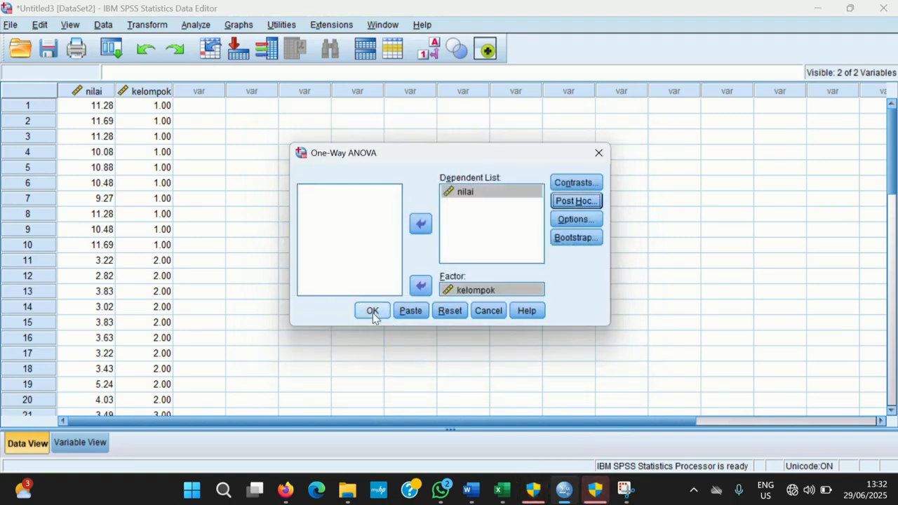
Run the One-Way ANOVA and examine the homogeneity of variances and ANOVA tables in the output.
click(372, 311)
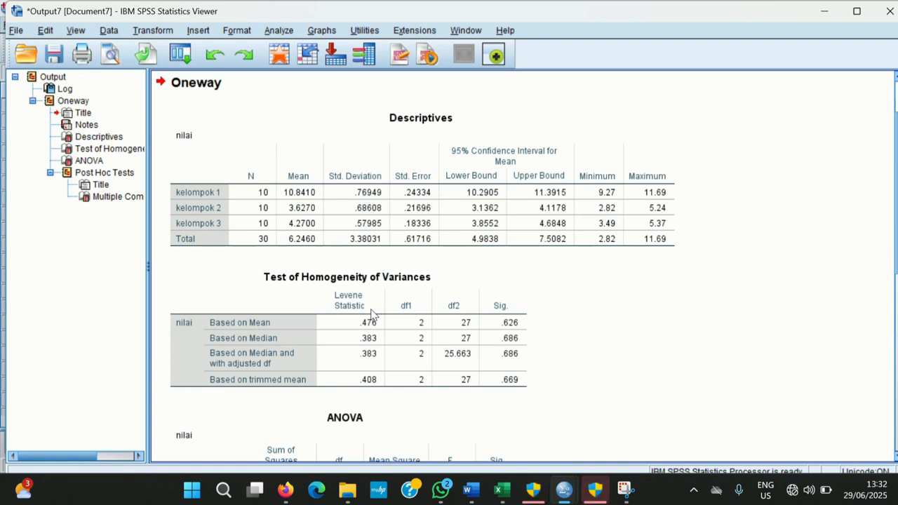
scroll(371, 314, down, 3)
click(417, 271)
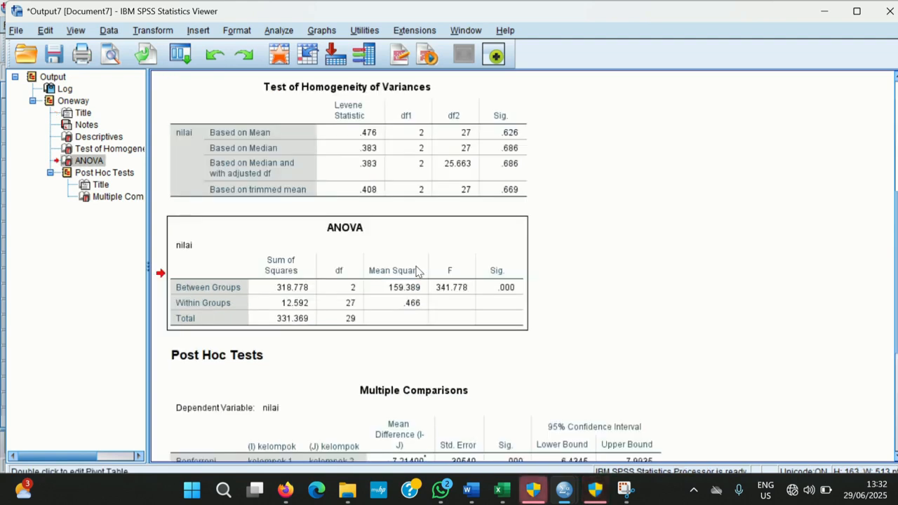